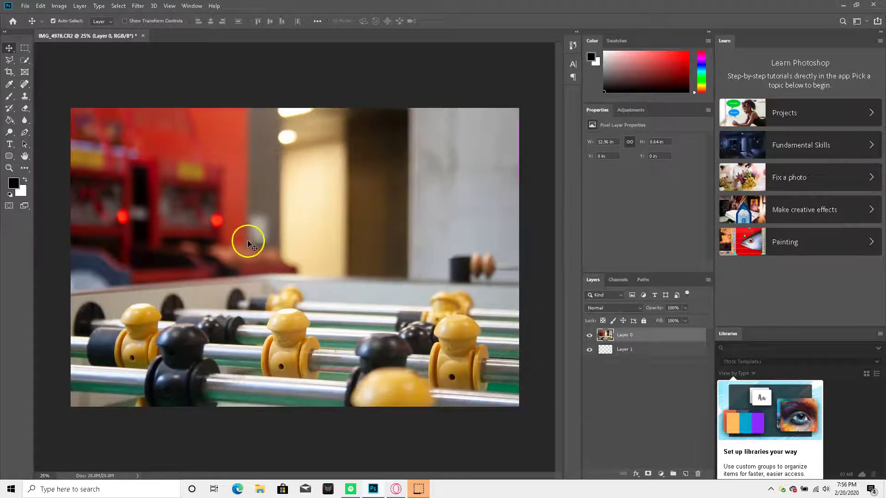
# - Marquee-select a rectangle over the doorway and grey wall, delete its pixels from Layer 0, and undo the deletion
pyautogui.click(25, 48)
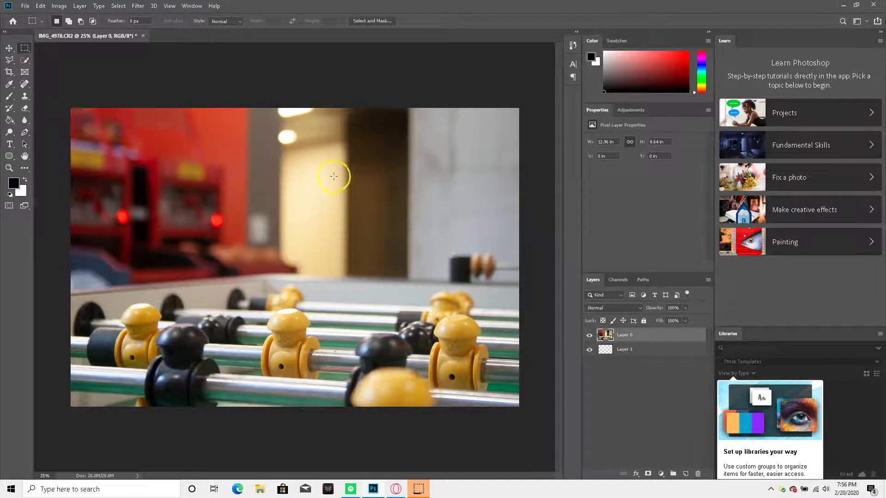
pyautogui.moveTo(321, 171); pyautogui.dragTo(472, 310)
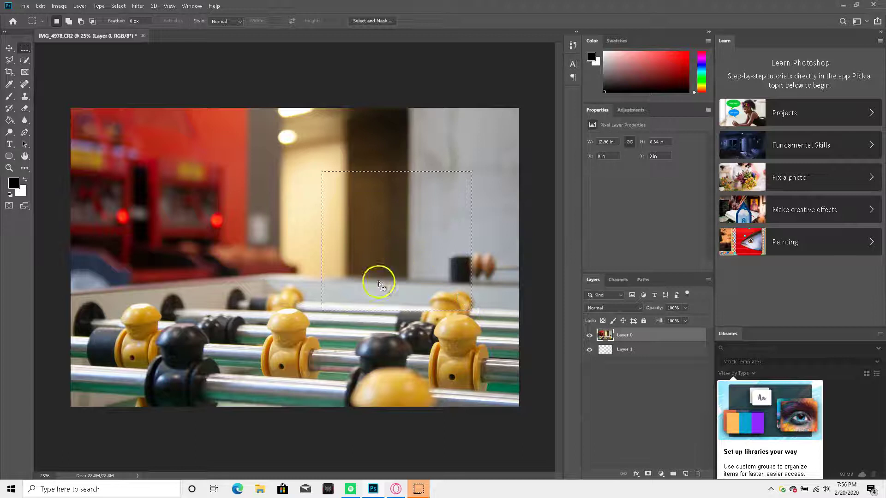
pyautogui.press('Delete')
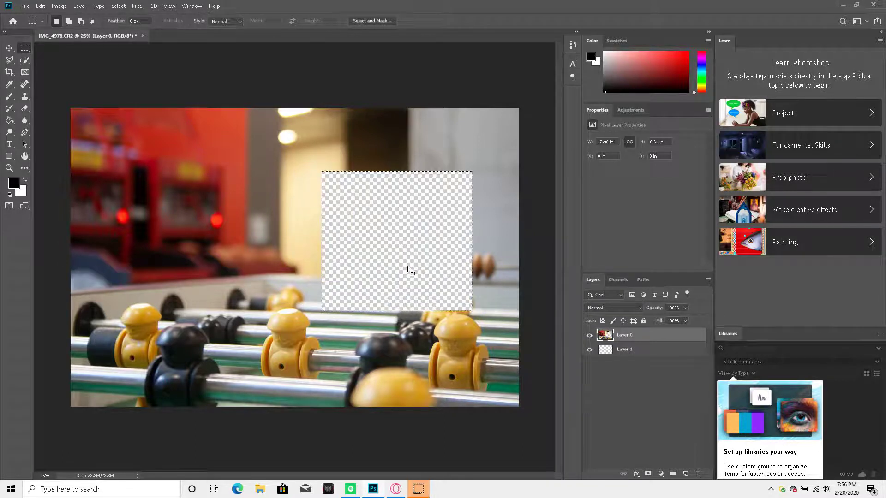
pyautogui.hotkey('ctrl', 'z')
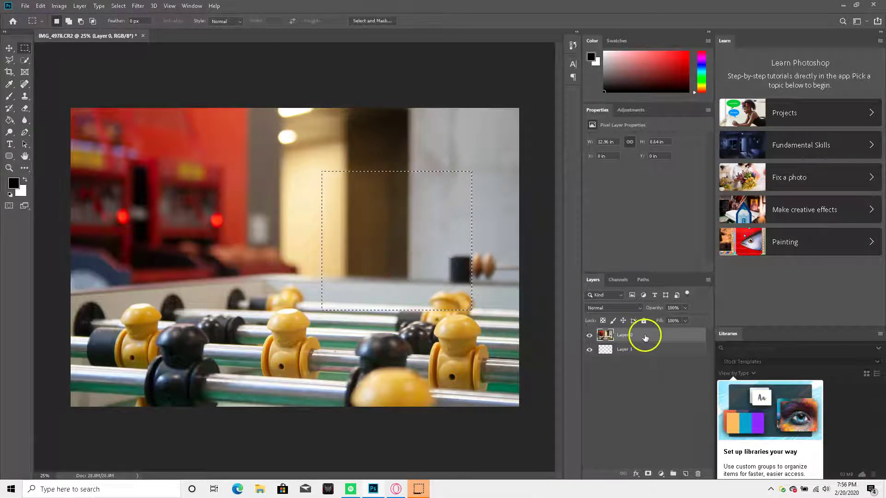
# - Copy the selected rectangle to a new layer, hide Layer 0, and shift the copied piece slightly up and left
pyautogui.hotkey('ctrl', 'j')
pyautogui.click(9, 48)
pyautogui.click(590, 350)
pyautogui.moveTo(363, 247); pyautogui.dragTo(346, 226)
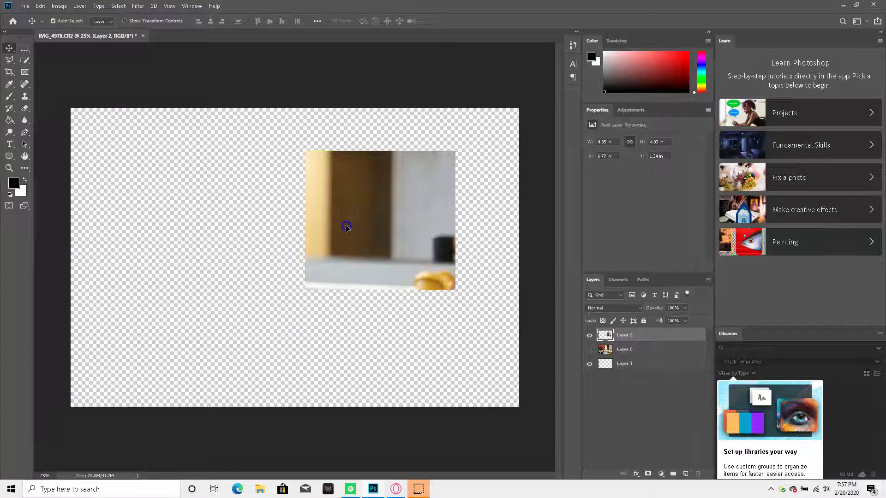
# - Undo the move and the hiding of Layer 0, and merge the copied piece back into the photo layer
pyautogui.hotkey('ctrl', 'z')
pyautogui.hotkey('ctrl', 'z')
pyautogui.hotkey('ctrl', 'e')
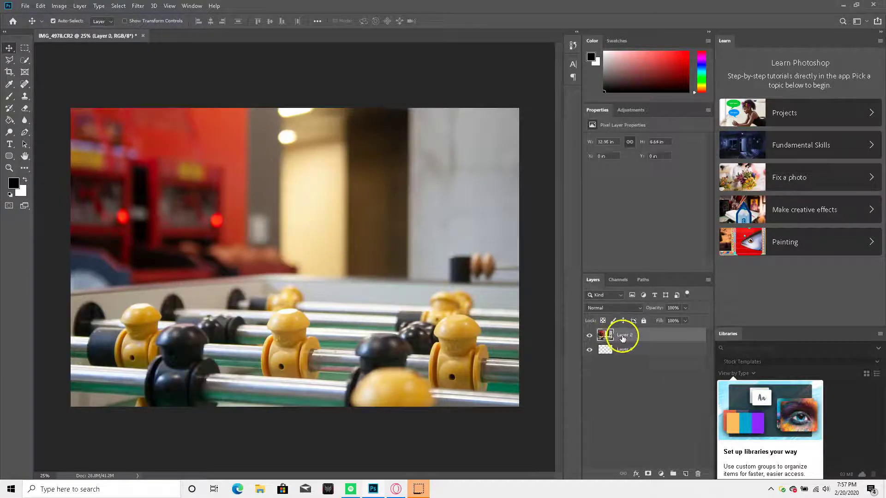
# - Draw two elliptical marquee selections, one over the foosball rods and another over the blurred background
pyautogui.click(24, 47)
pyautogui.click(58, 59)
pyautogui.moveTo(324, 224); pyautogui.dragTo(475, 352)
pyautogui.moveTo(269, 244); pyautogui.dragTo(384, 126)
# - Place single-row marquee selections across the photo, first over the background and again over the table
pyautogui.rightClick(24, 50)
pyautogui.click(46, 64)
pyautogui.moveTo(202, 168); pyautogui.dragTo(334, 159)
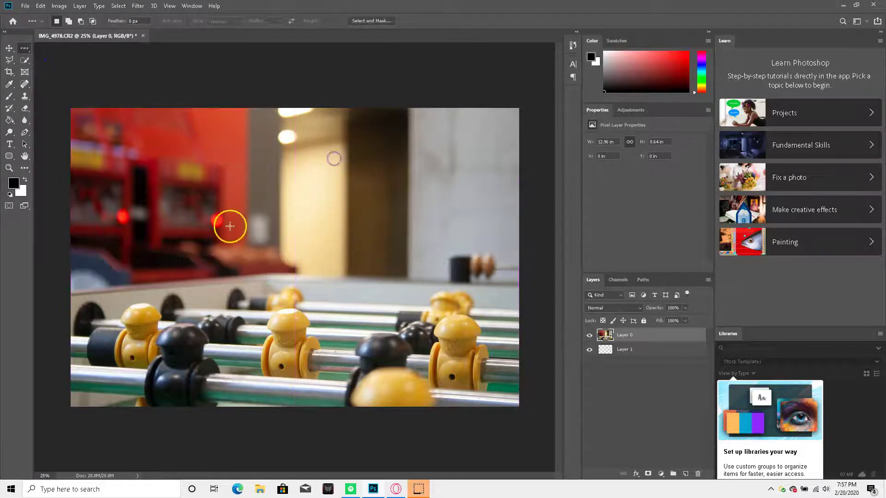
pyautogui.moveTo(230, 279); pyautogui.dragTo(286, 345)
# - Place single-column marquee selections on the photo with the Single Column Marquee tool, and deselect
pyautogui.rightClick(24, 46)
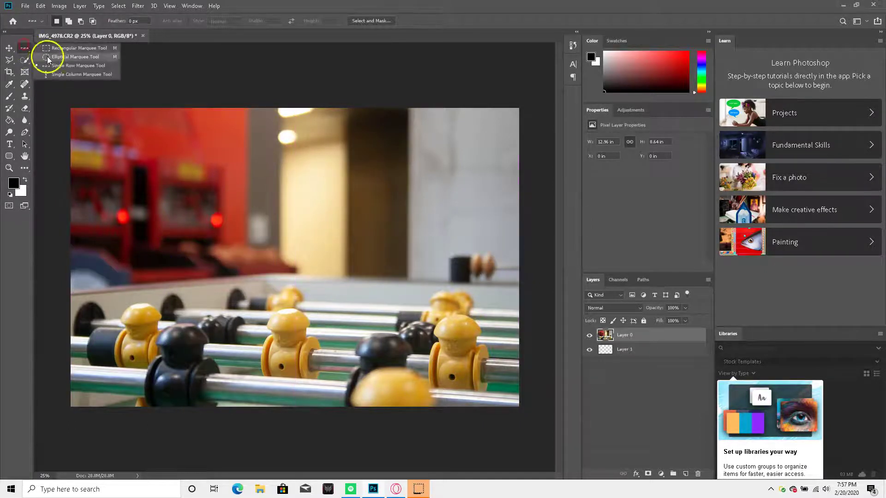
pyautogui.click(56, 73)
pyautogui.moveTo(171, 229); pyautogui.dragTo(482, 257)
pyautogui.rightClick(482, 257)
pyautogui.click(462, 233)
pyautogui.moveTo(427, 212); pyautogui.dragTo(321, 217)
pyautogui.hotkey('ctrl', 'd')
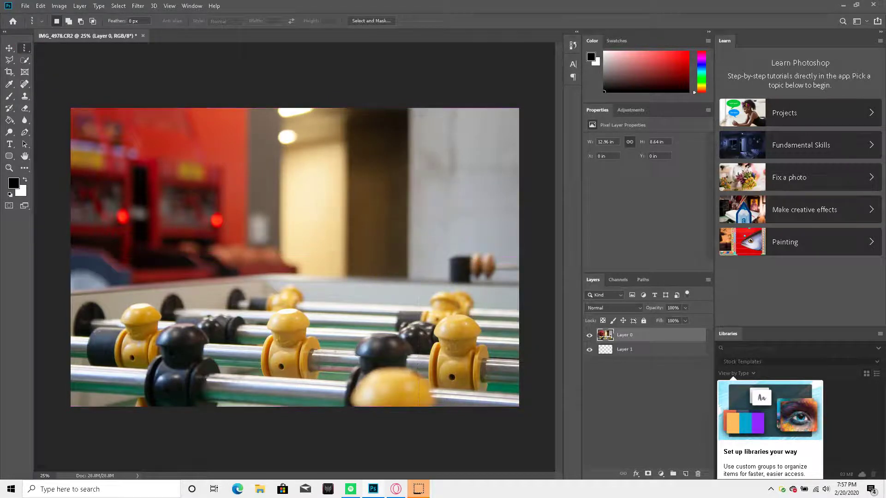
# - Outline the whole background above the foosball table's edge with the Polygonal Lasso and delete it from Layer 0
pyautogui.click(14, 60)
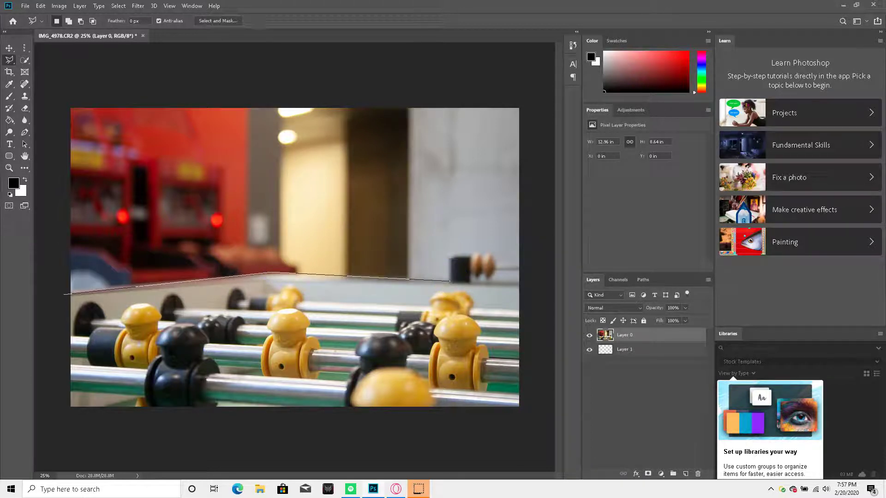
pyautogui.click(534, 283)
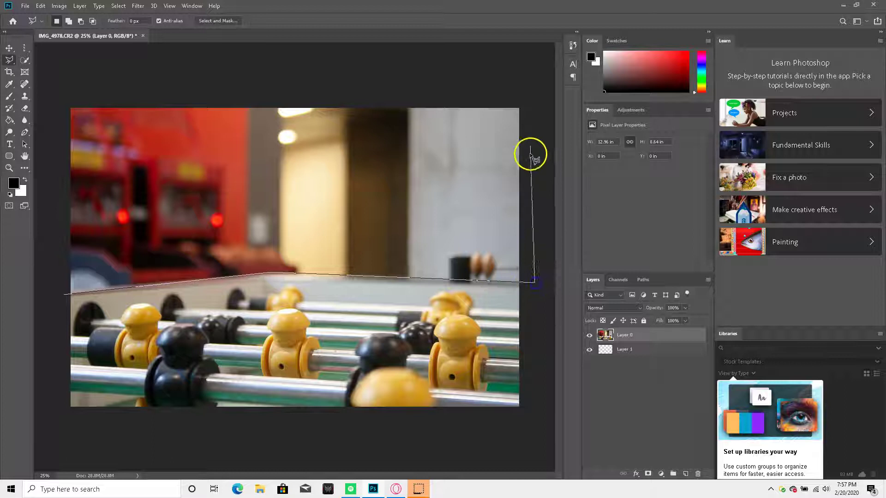
pyautogui.click(531, 89)
pyautogui.click(33, 90)
pyautogui.click(53, 297)
pyautogui.click(66, 297)
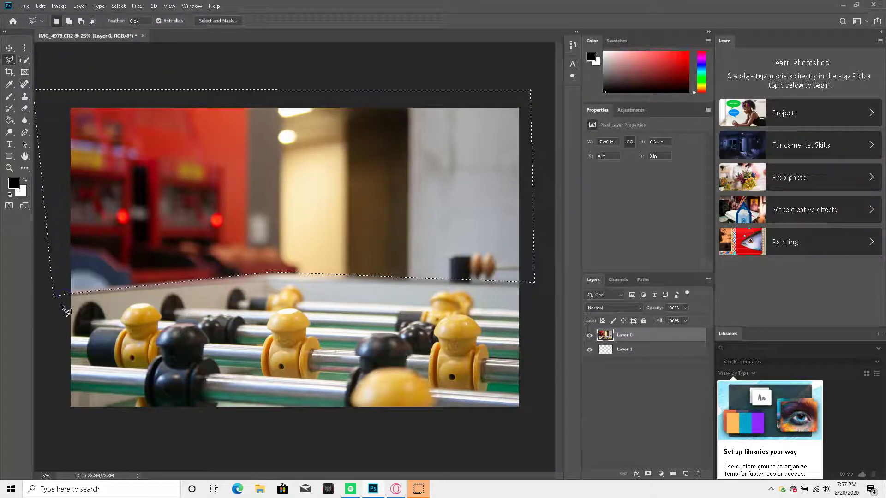
pyautogui.press('Delete')
# - Discard the stray polygonal lasso segments and undo the background deletion
pyautogui.click(194, 326)
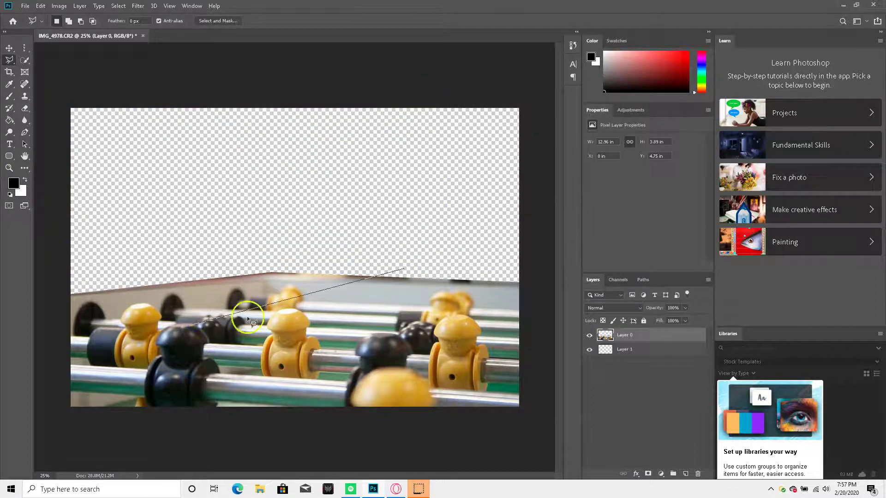
pyautogui.click(692, 368)
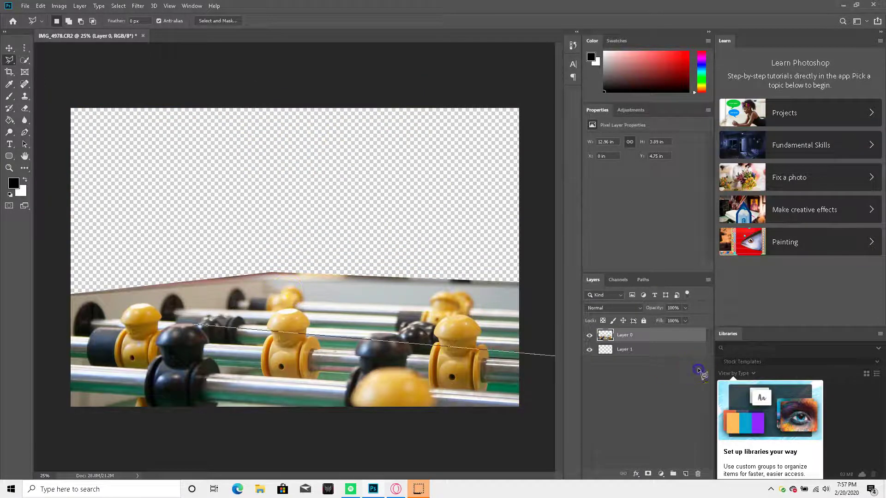
pyautogui.hotkey('ctrl', 'z')
pyautogui.hotkey('ctrl', 'z')
pyautogui.hotkey('ctrl', 'z')
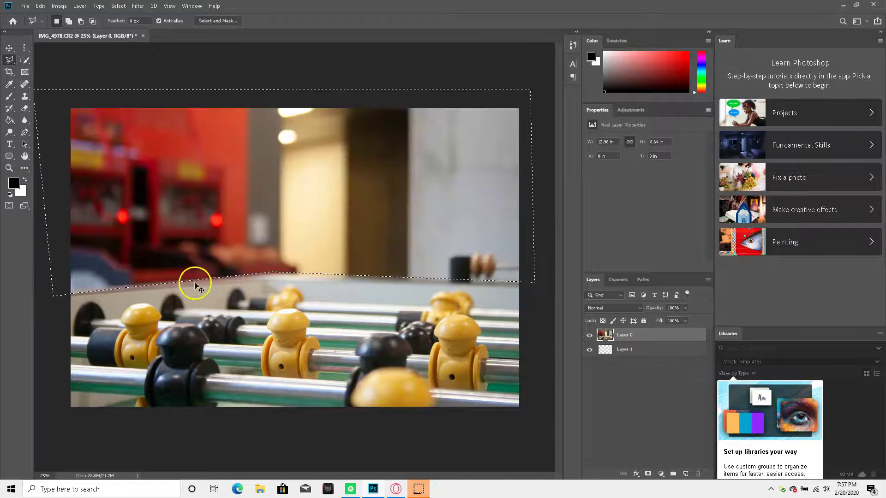
# - Draw a wavy freehand selection across the background with the Lasso tool, delete its contents, and undo the deletion
pyautogui.rightClick(11, 61)
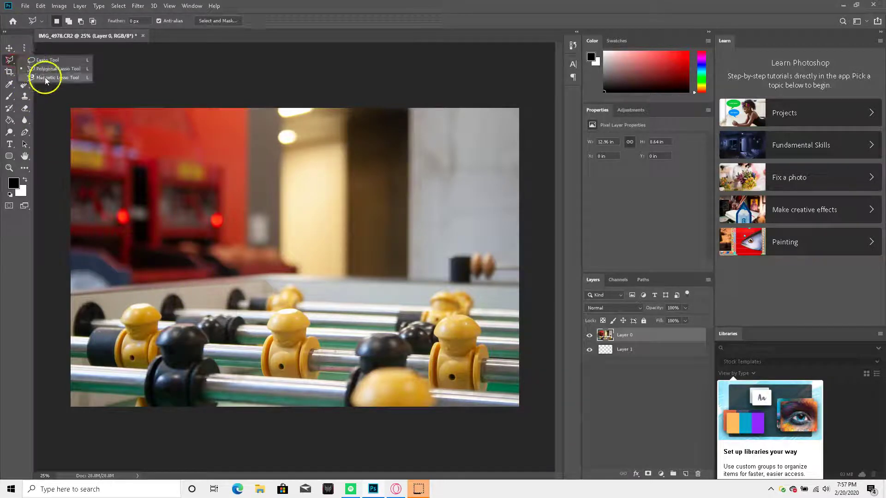
pyautogui.click(45, 62)
pyautogui.moveTo(254, 157)
pyautogui.mouseDown()
pyautogui.moveTo(329, 186)
pyautogui.moveTo(394, 194)
pyautogui.moveTo(342, 251)
pyautogui.moveTo(279, 183)
pyautogui.mouseUp()
pyautogui.press('Delete')
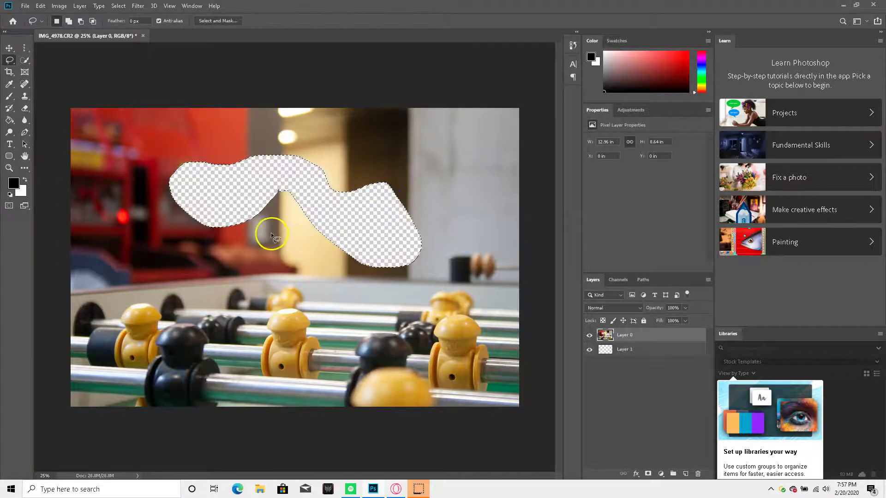
pyautogui.hotkey('ctrl', 'z')
# - Trace a Magnetic Lasso path across the background, removing its anchor points and retracing along the foosball table's back edge
pyautogui.rightClick(13, 60)
pyautogui.click(51, 78)
pyautogui.click(141, 243)
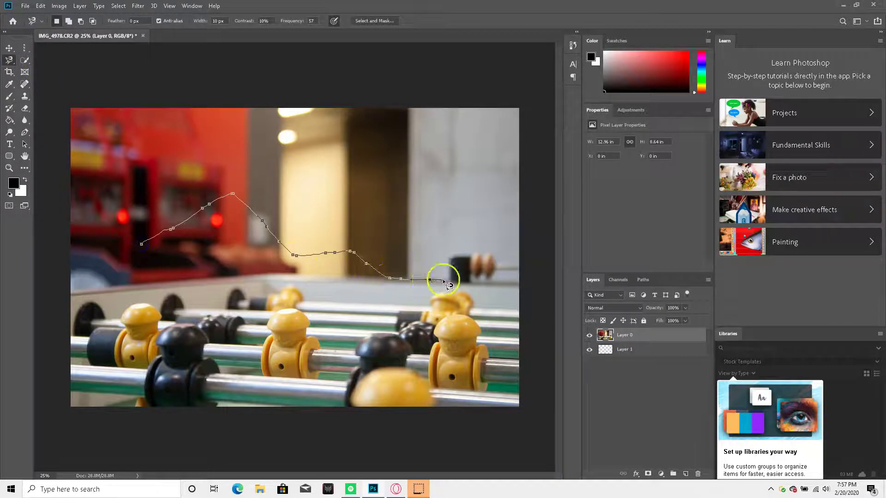
pyautogui.press('Delete')
pyautogui.press('Delete')
pyautogui.press('Delete')
pyautogui.press('Delete')
pyautogui.press('Delete')
pyautogui.press('Delete')
pyautogui.press('Delete')
pyautogui.press('Delete')
pyautogui.press('Delete')
pyautogui.press('Delete')
pyautogui.press('Delete')
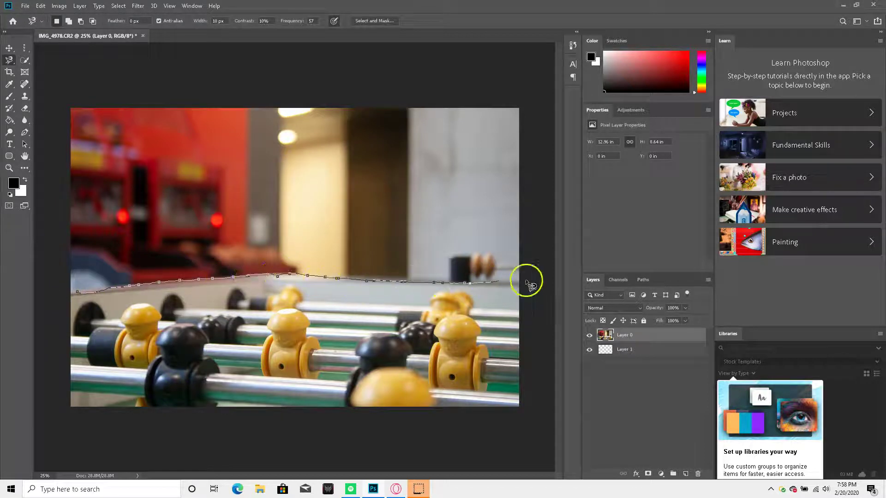
# - Remove the anchor points of the Magnetic Lasso path along the foosball table's back edge
pyautogui.press('Delete')
pyautogui.press('Delete')
pyautogui.press('Delete')
pyautogui.press('Delete')
pyautogui.press('Delete')
pyautogui.press('Delete')
pyautogui.press('Delete')
pyautogui.press('Delete')
pyautogui.press('Delete')
pyautogui.press('Delete')
pyautogui.press('Delete')
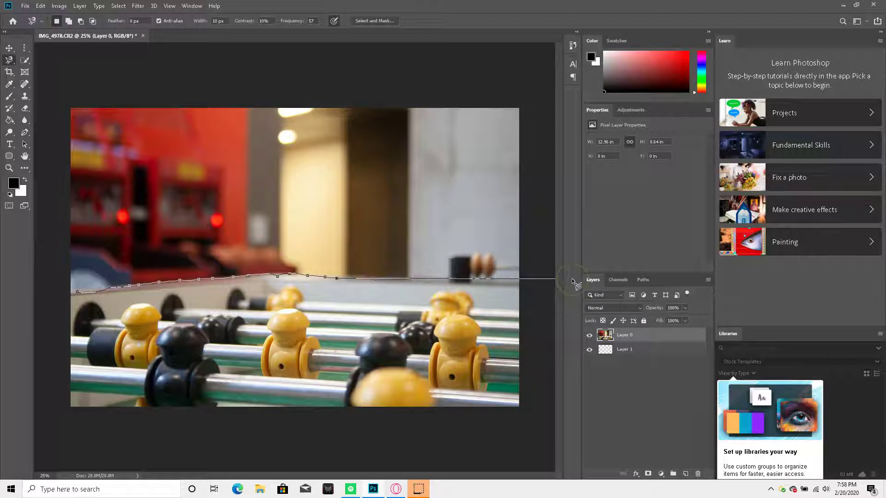
pyautogui.press('Delete')
pyautogui.press('Delete')
pyautogui.press('Delete')
pyautogui.press('Delete')
pyautogui.press('Delete')
pyautogui.press('Delete')
pyautogui.press('Delete')
pyautogui.press('Delete')
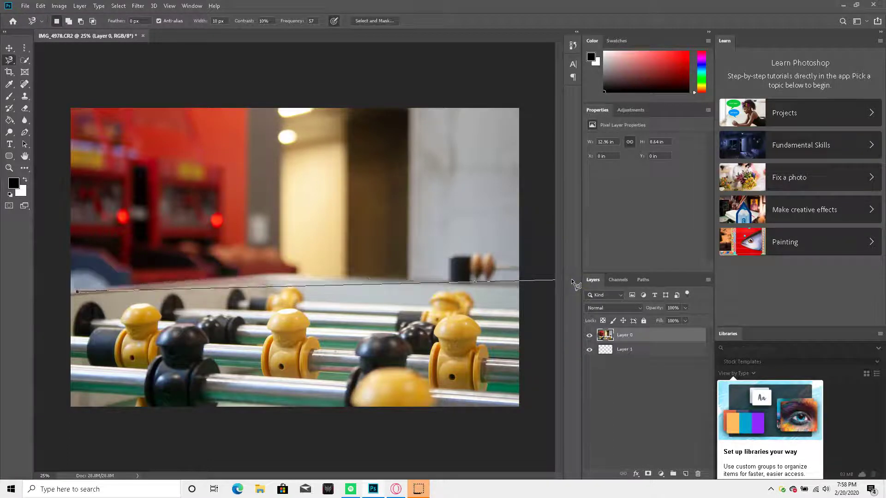
# - Delete the wavy freehand-selected area from Layer 0 and undo the deletion, repeating this once more
pyautogui.press('Delete')
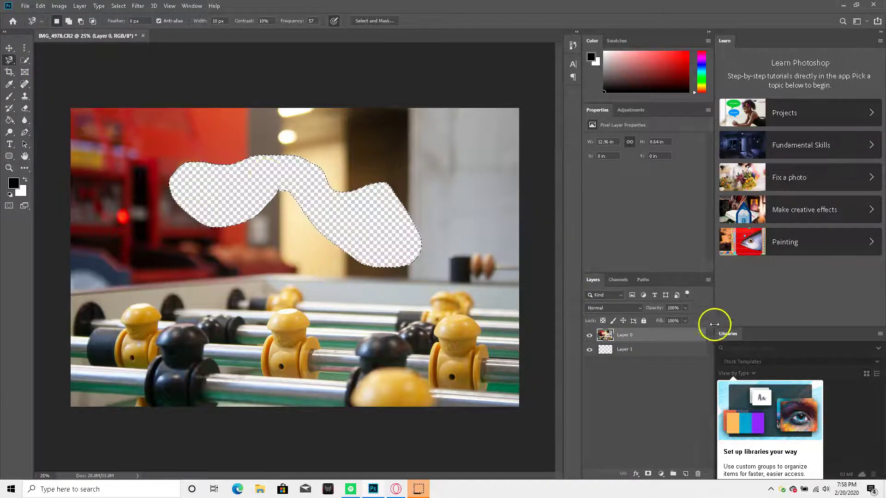
pyautogui.hotkey('ctrl', 'z')
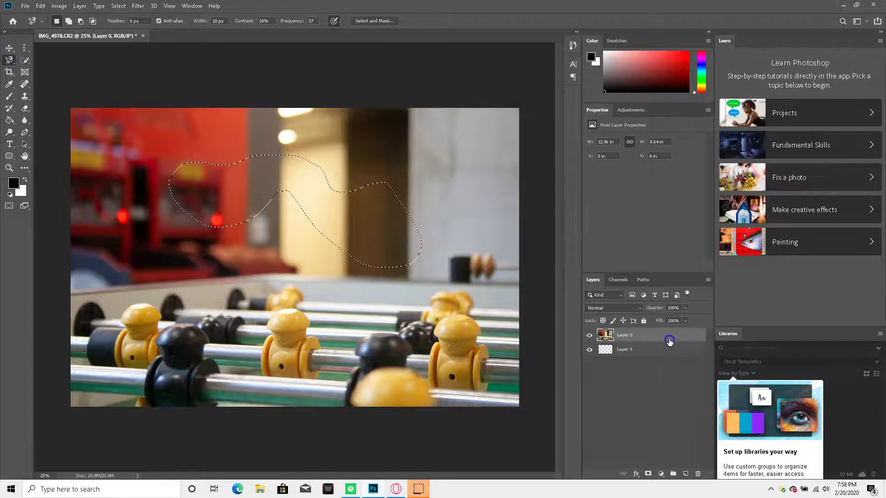
pyautogui.press('Delete')
pyautogui.click(648, 348)
pyautogui.click(645, 338)
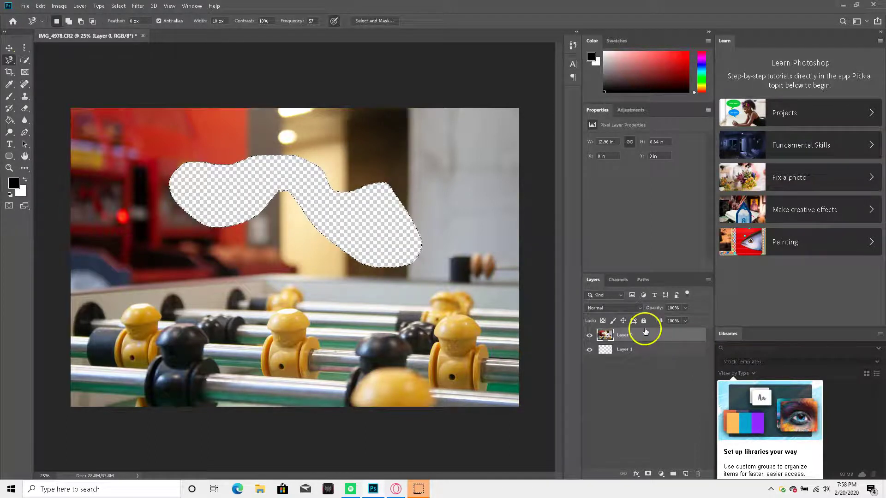
pyautogui.hotkey('ctrl', 'z')
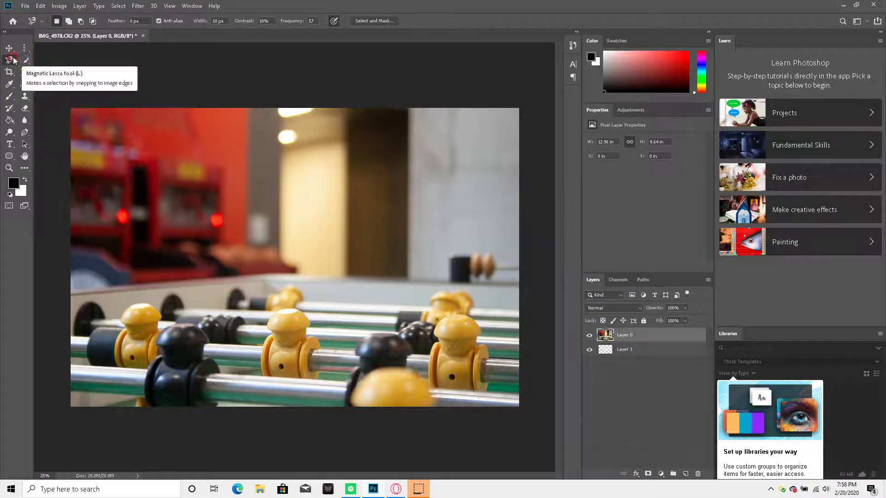
pyautogui.click(13, 60)
pyautogui.click(13, 58)
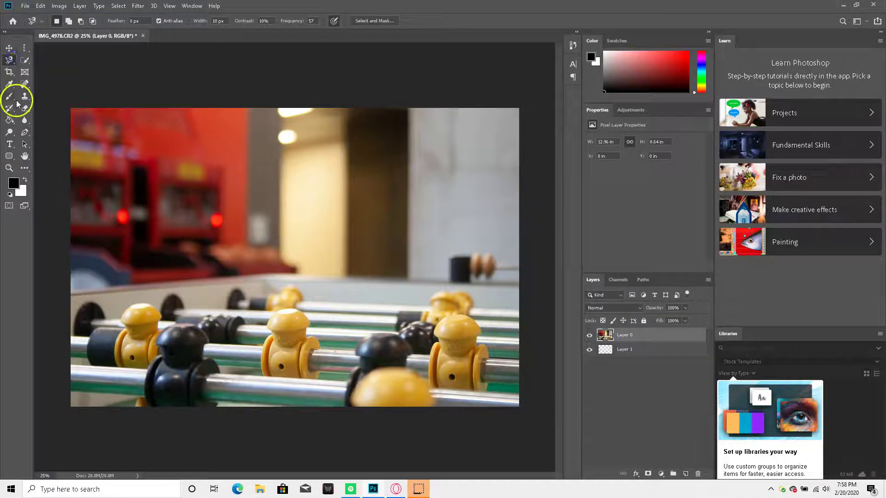
pyautogui.click(25, 60)
pyautogui.click(10, 59)
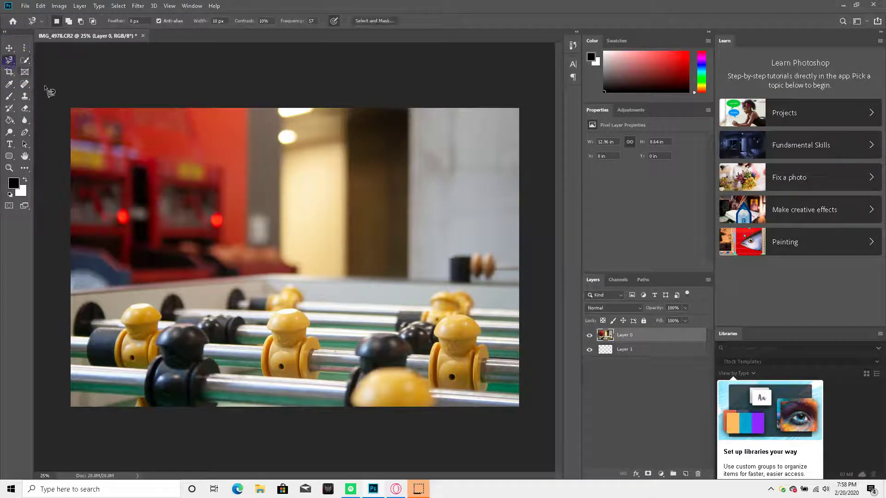
# - Set the Polygonal Lasso to add to the selection and outline a four-sided area over the red machines
pyautogui.rightClick(8, 62)
pyautogui.click(30, 68)
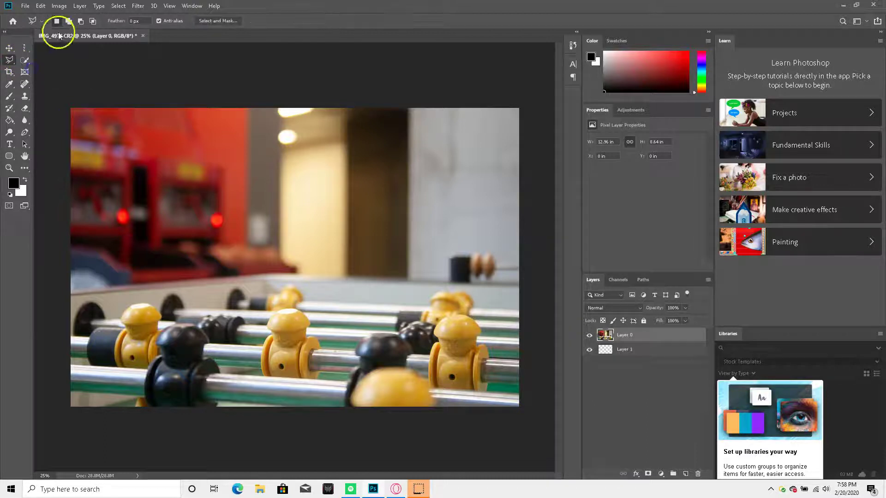
pyautogui.click(162, 228)
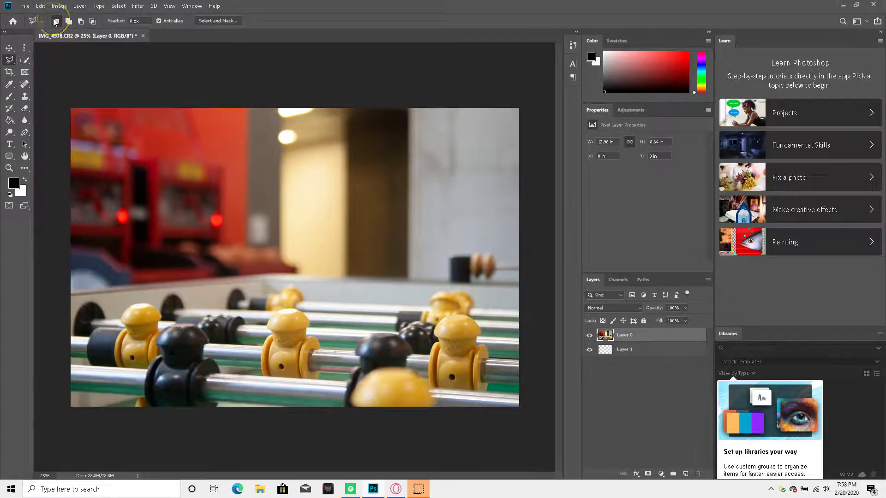
pyautogui.click(68, 21)
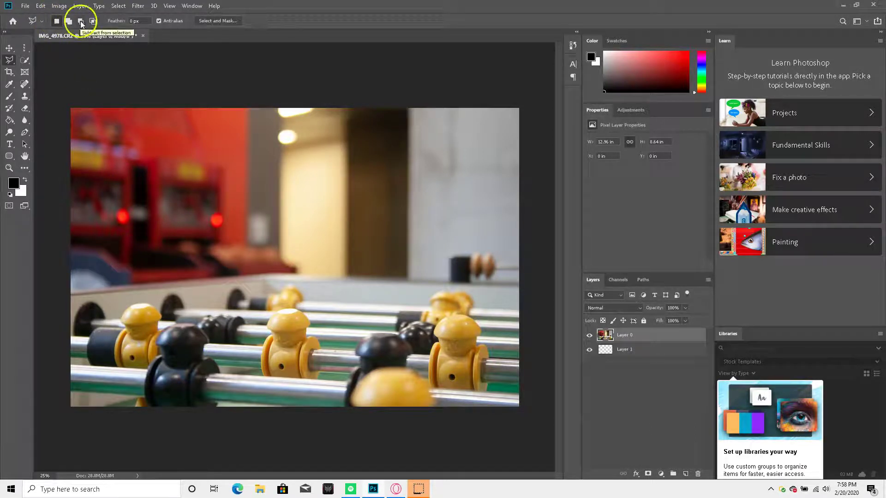
pyautogui.click(68, 23)
pyautogui.click(146, 224)
pyautogui.click(157, 269)
pyautogui.click(146, 224)
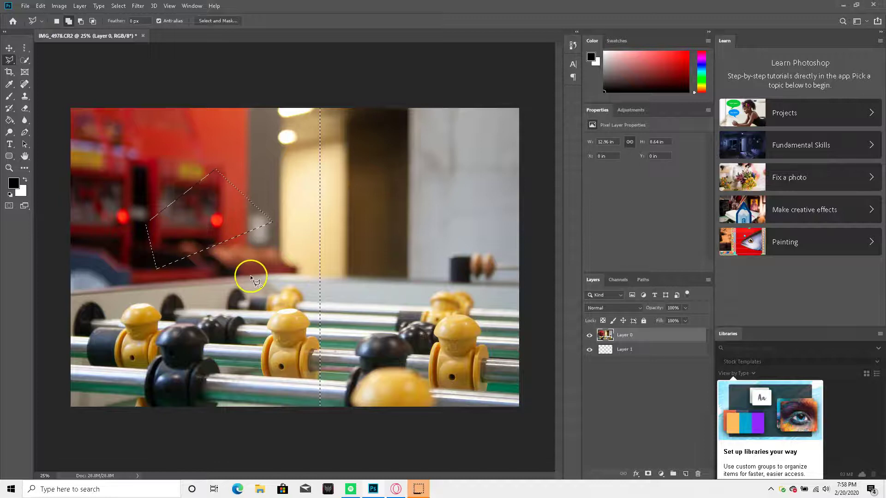
# - Add a second polygonal area around the foosball table's far corner to the existing selection
pyautogui.click(280, 305)
pyautogui.click(252, 310)
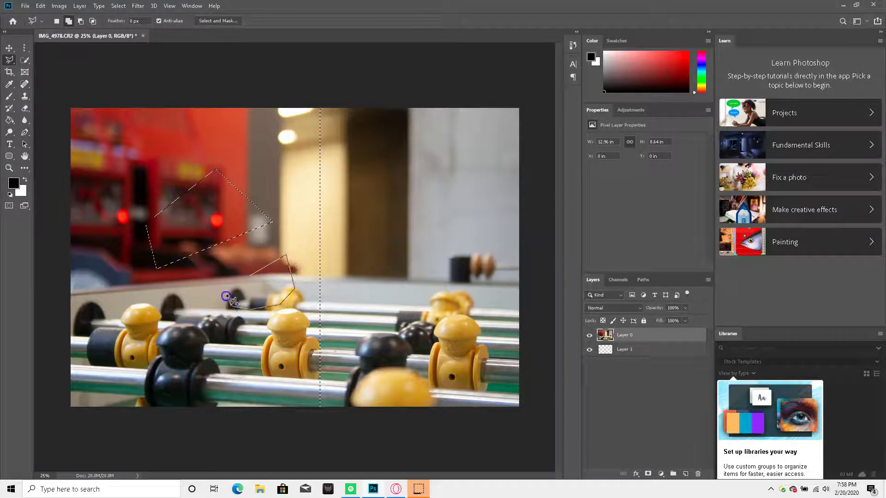
pyautogui.doubleClick(250, 276)
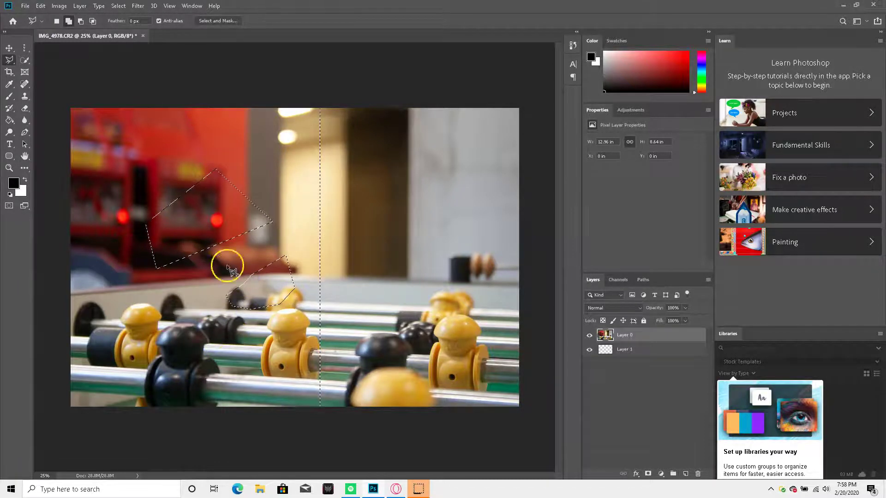
# - Replace the selection with a new four-sided polygonal one over the foosball rods behind the front black player
pyautogui.click(57, 21)
pyautogui.click(133, 318)
pyautogui.click(198, 264)
pyautogui.click(250, 328)
pyautogui.click(194, 344)
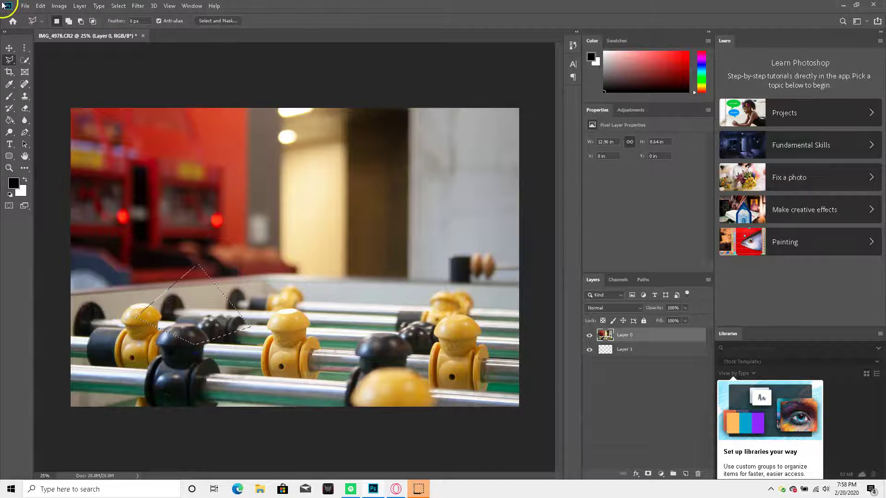
# - Set the Polygonal Lasso to subtract and cut a triangular area out of the selection's upper part, over the table's far edge
pyautogui.click(81, 21)
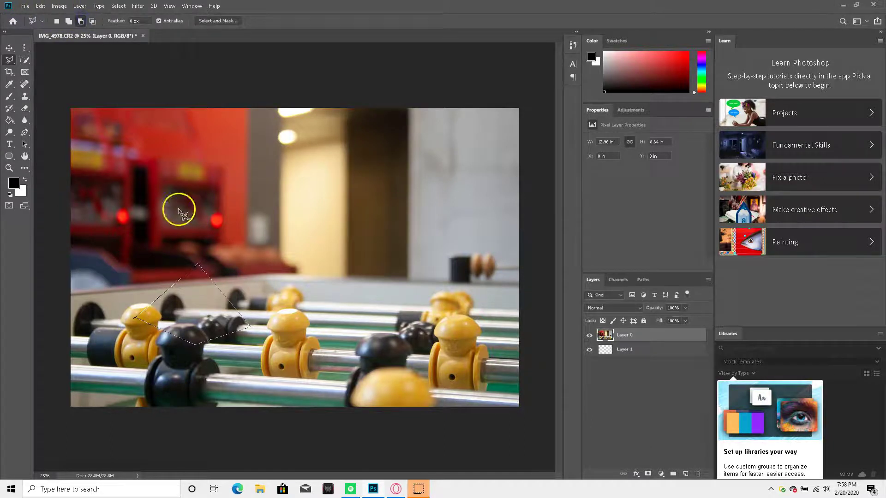
pyautogui.click(154, 236)
pyautogui.click(202, 305)
pyautogui.click(267, 241)
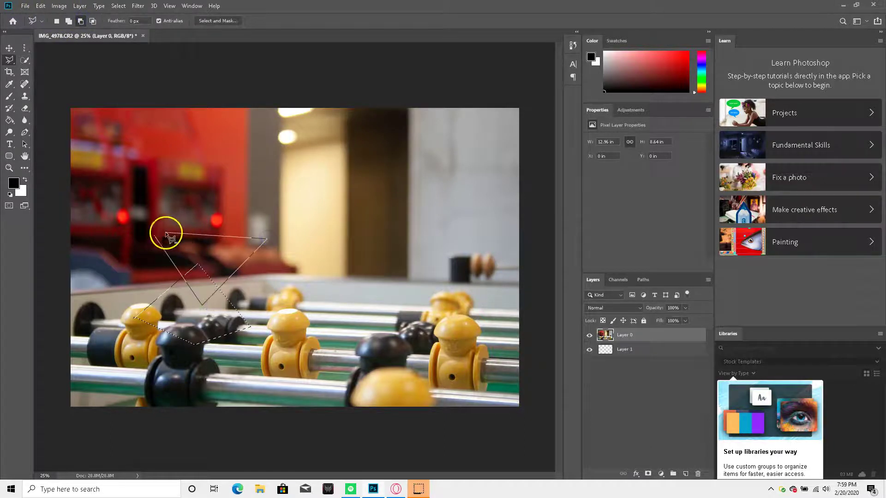
pyautogui.click(155, 237)
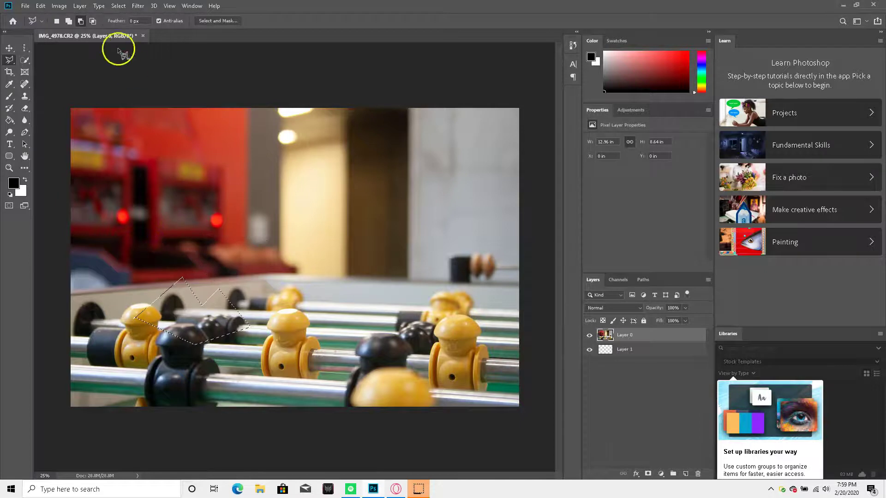
# - Set the Polygonal Lasso to intersect and reduce the selection to its overlap with a new polygon around the rear black player
pyautogui.click(92, 22)
pyautogui.click(295, 255)
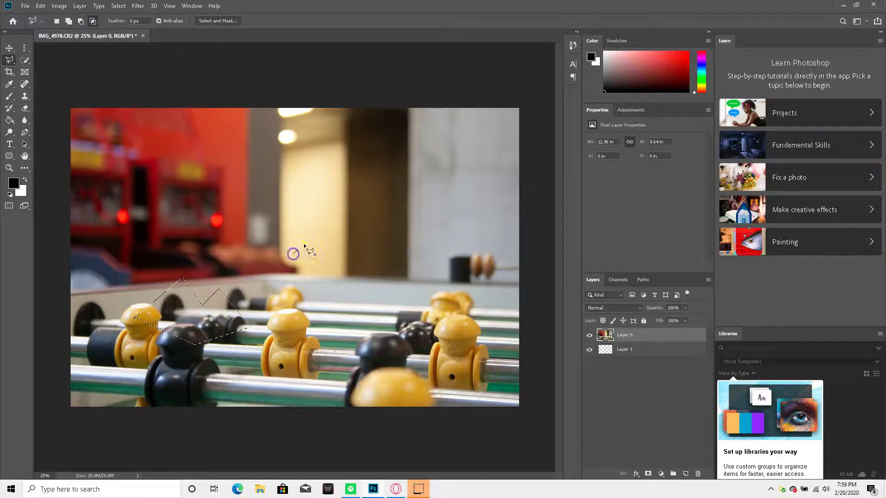
pyautogui.press('Escape')
pyautogui.click(223, 299)
# - Intersect the selection with a small five-pointed star outlined over the lit wall and the table's far edge
pyautogui.click(362, 295)
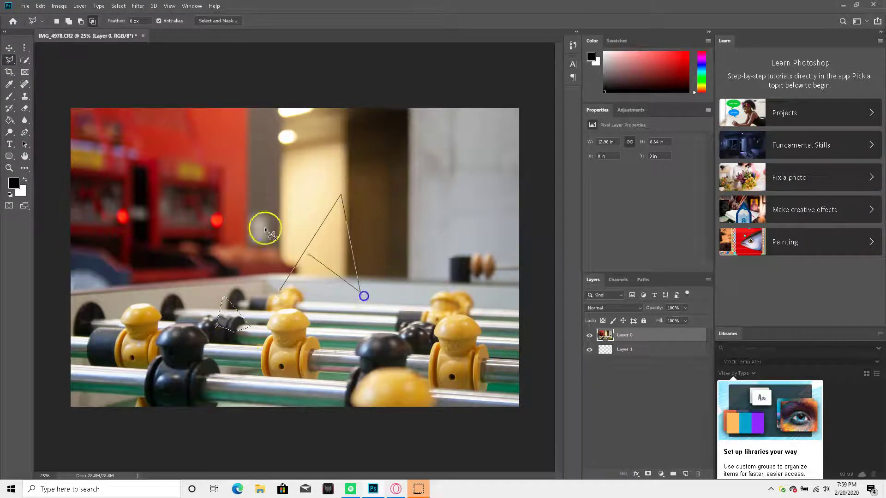
pyautogui.click(365, 241)
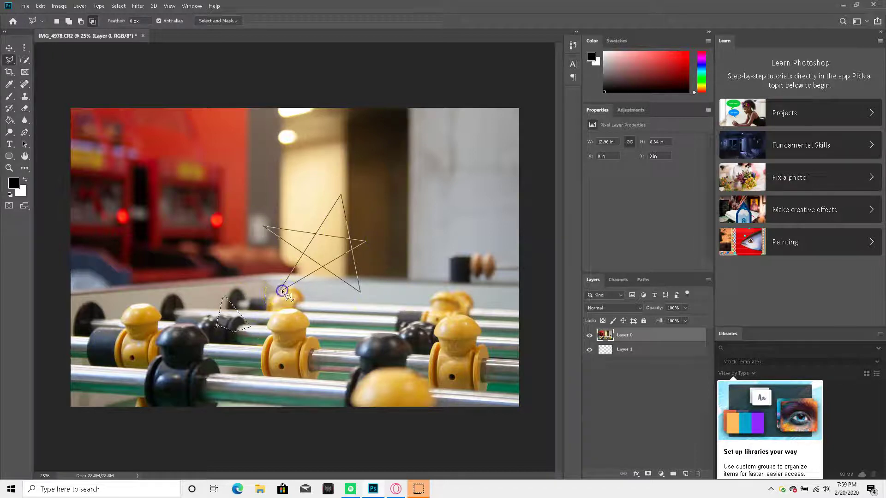
pyautogui.click(282, 291)
# - Outline a large five-pointed star selection across the middle of the photo with the Polygonal Lasso
pyautogui.click(413, 179)
pyautogui.click(240, 305)
pyautogui.click(337, 148)
pyautogui.click(400, 324)
pyautogui.click(225, 220)
pyautogui.click(460, 206)
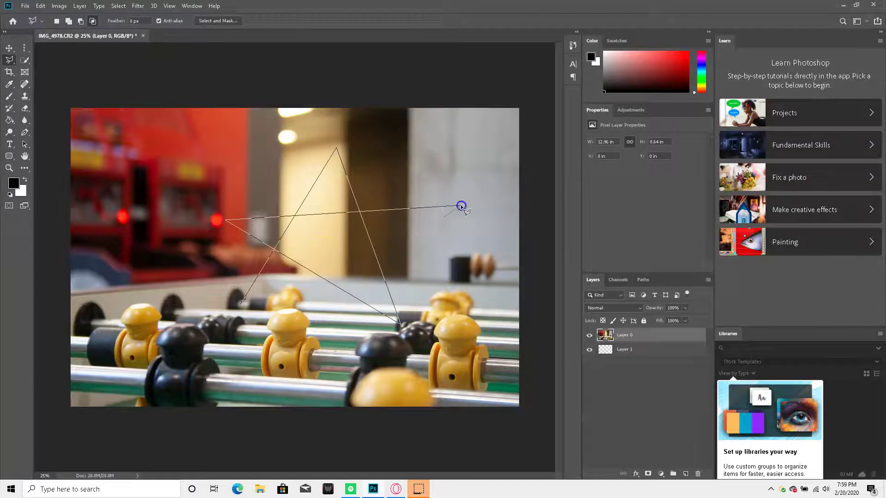
pyautogui.click(244, 305)
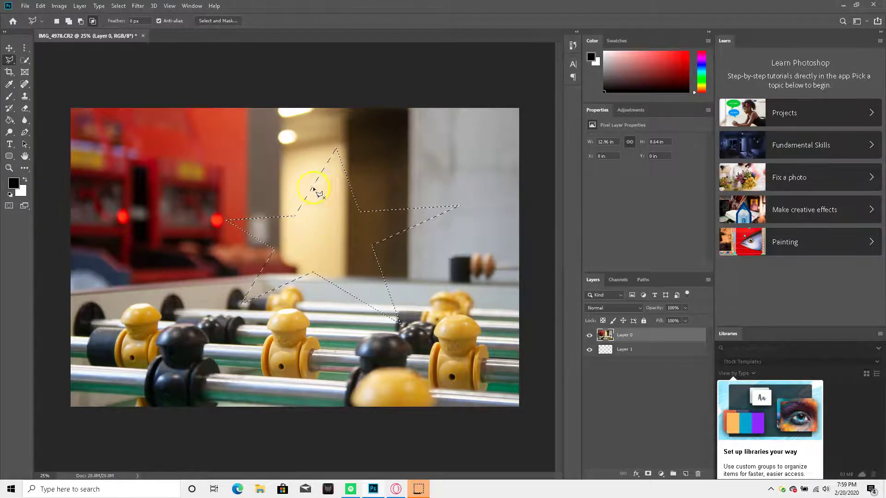
# - Delete the star-shaped area from Layer 0, discard the stray lasso point, and undo both the deletion and the star selection
pyautogui.press('Delete')
pyautogui.click(276, 302)
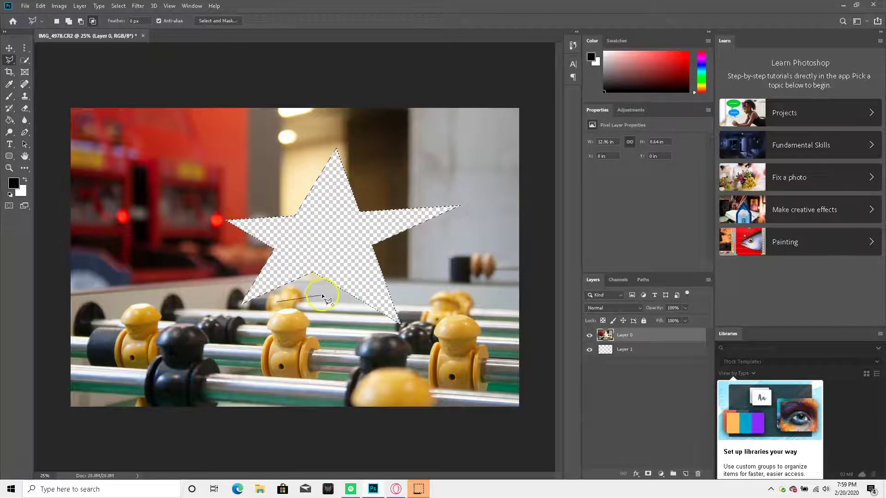
pyautogui.press('Escape')
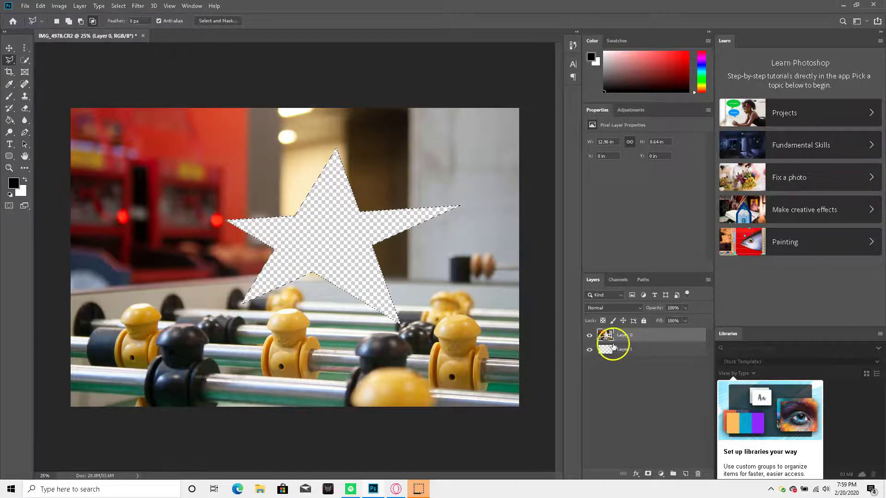
pyautogui.hotkey('ctrl', 'z')
pyautogui.hotkey('ctrl', 'z')
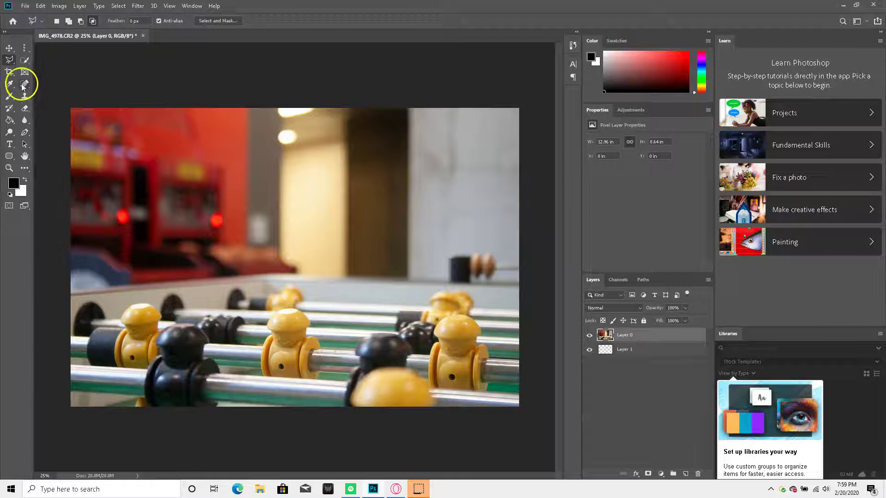
# - Select the whole foosball table, including its rods and players, with the Quick Selection tool
pyautogui.click(6, 88)
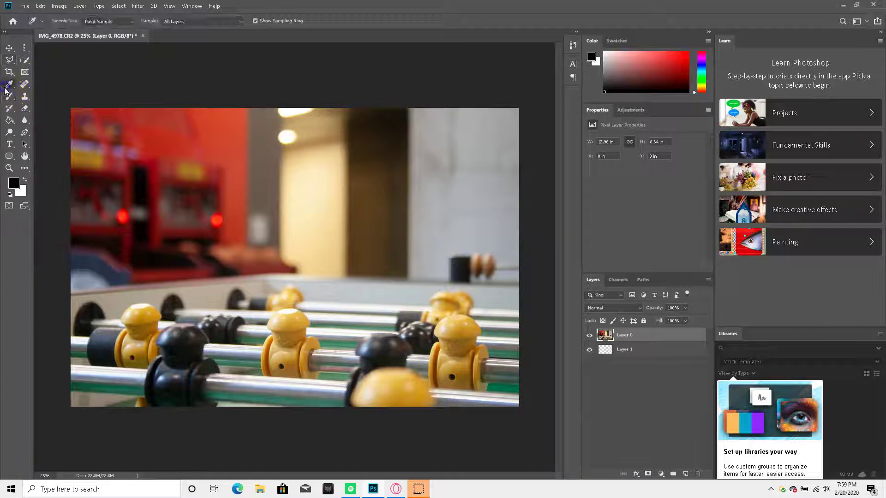
pyautogui.click(25, 60)
pyautogui.moveTo(237, 384)
pyautogui.mouseDown()
pyautogui.moveTo(274, 355)
pyautogui.moveTo(242, 342)
pyautogui.mouseUp()
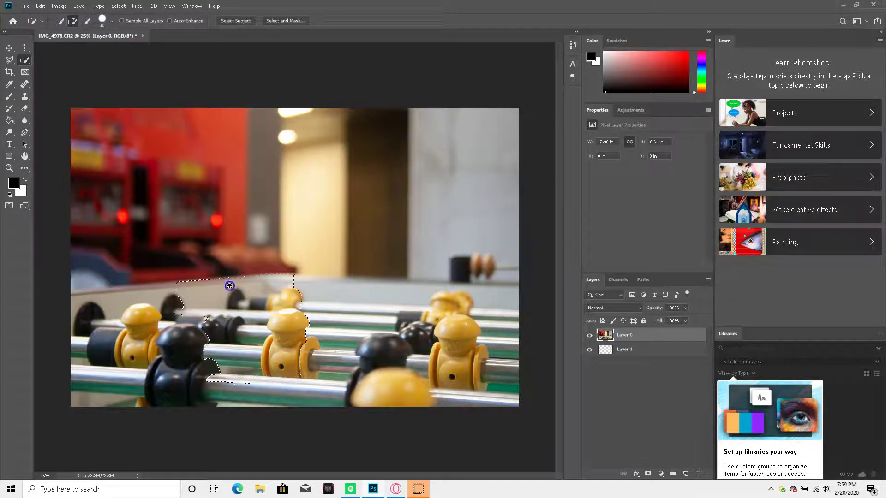
pyautogui.moveTo(212, 288)
pyautogui.mouseDown()
pyautogui.moveTo(128, 310)
pyautogui.moveTo(97, 342)
pyautogui.moveTo(170, 377)
pyautogui.mouseUp()
pyautogui.moveTo(332, 378)
pyautogui.mouseDown()
pyautogui.moveTo(499, 338)
pyautogui.moveTo(448, 288)
pyautogui.moveTo(297, 305)
pyautogui.moveTo(249, 326)
pyautogui.moveTo(266, 336)
pyautogui.mouseUp()
# - Delete the selected foosball table from Layer 0 and undo the deletion
pyautogui.press('Delete')
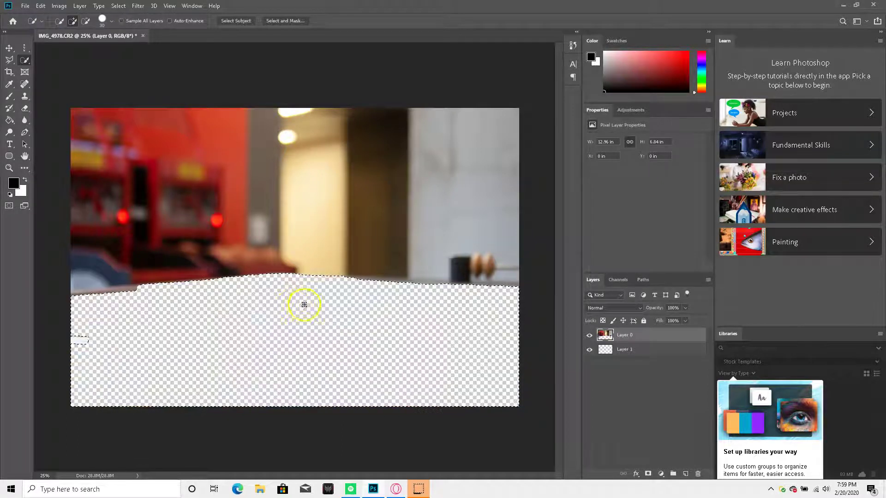
pyautogui.hotkey('ctrl', 'z')
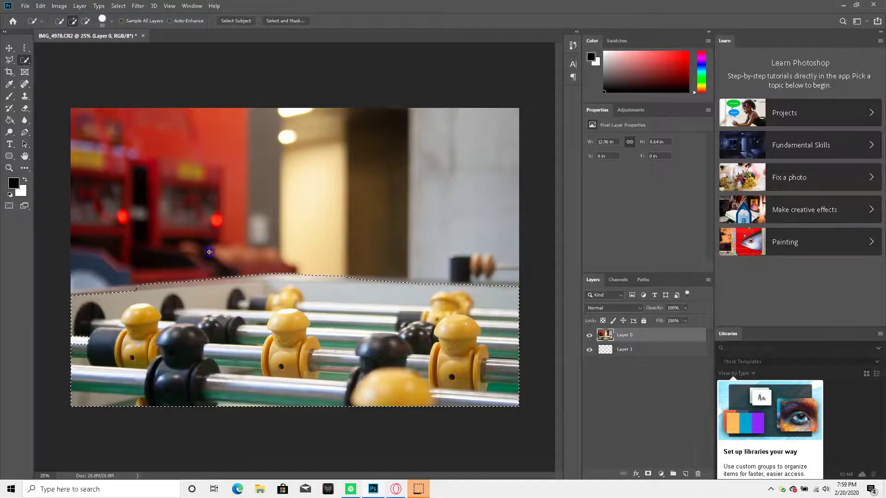
# - Set the Quick Selection brush size to 116 px
pyautogui.click(110, 23)
pyautogui.moveTo(73, 48); pyautogui.dragTo(74, 48)
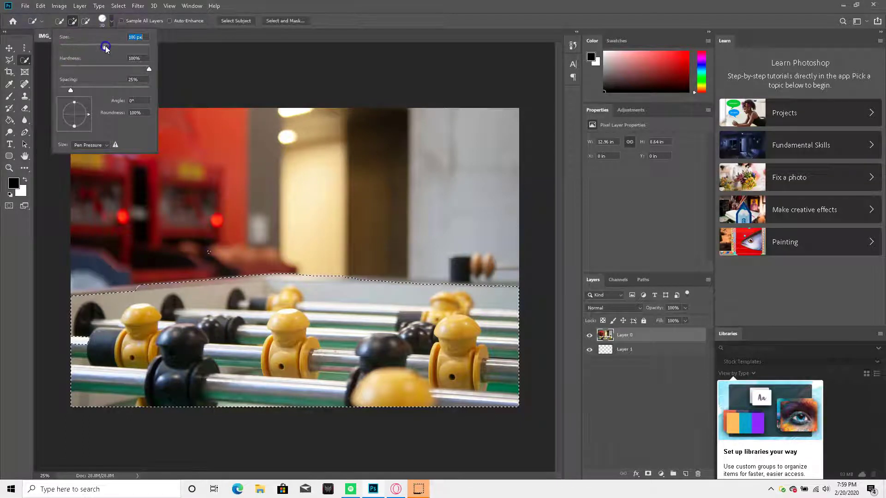
pyautogui.click(328, 353)
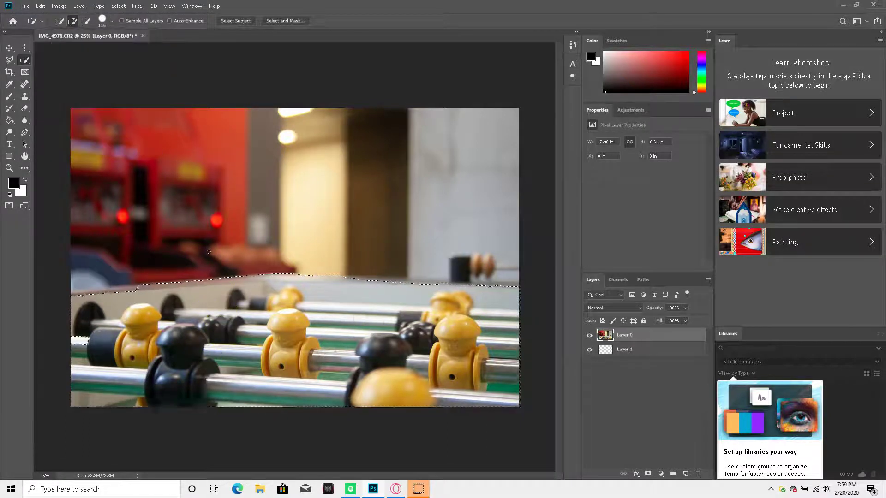
pyautogui.click(10, 60)
pyautogui.click(100, 179)
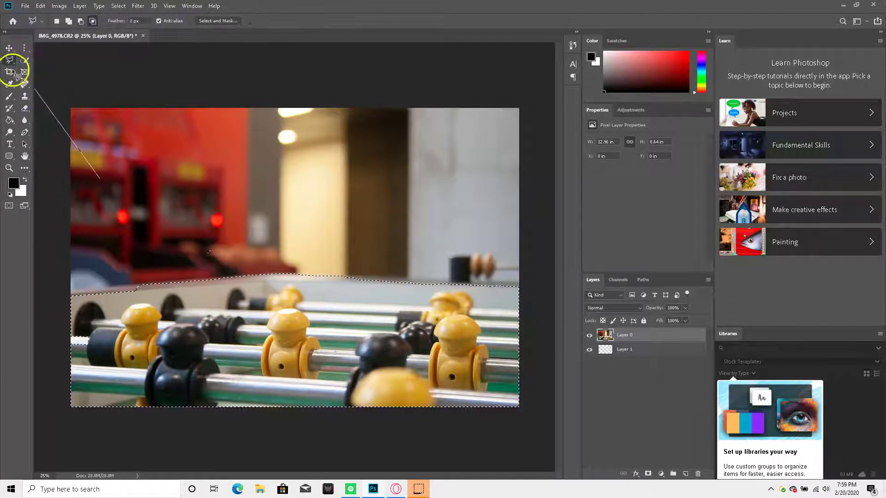
pyautogui.press('Escape')
# - Clear the foosball table selection using the column marquee tool
pyautogui.click(25, 61)
pyautogui.click(23, 50)
pyautogui.click(169, 220)
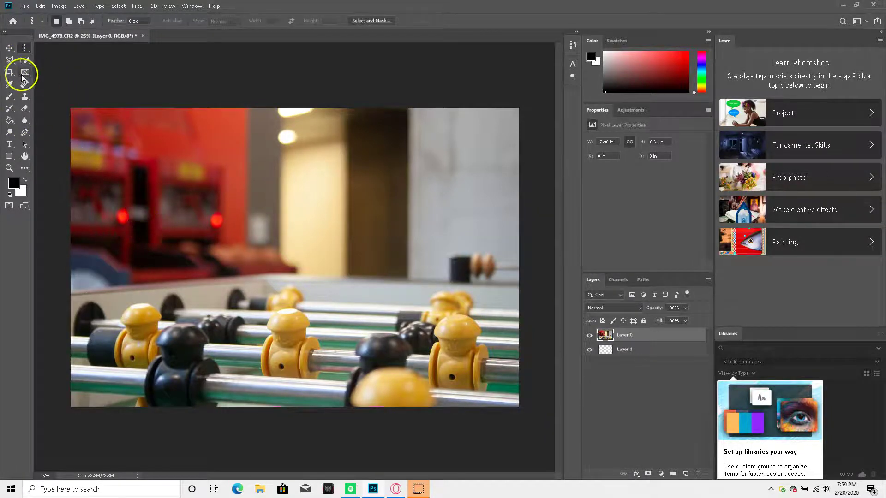
# - Start a new quick selection and paint over the foosball rods, players and the table's near side wall
pyautogui.click(24, 59)
pyautogui.click(62, 23)
pyautogui.moveTo(381, 314)
pyautogui.mouseDown()
pyautogui.moveTo(278, 416)
pyautogui.moveTo(142, 393)
pyautogui.moveTo(124, 333)
pyautogui.mouseUp()
pyautogui.moveTo(110, 304); pyautogui.dragTo(91, 300)
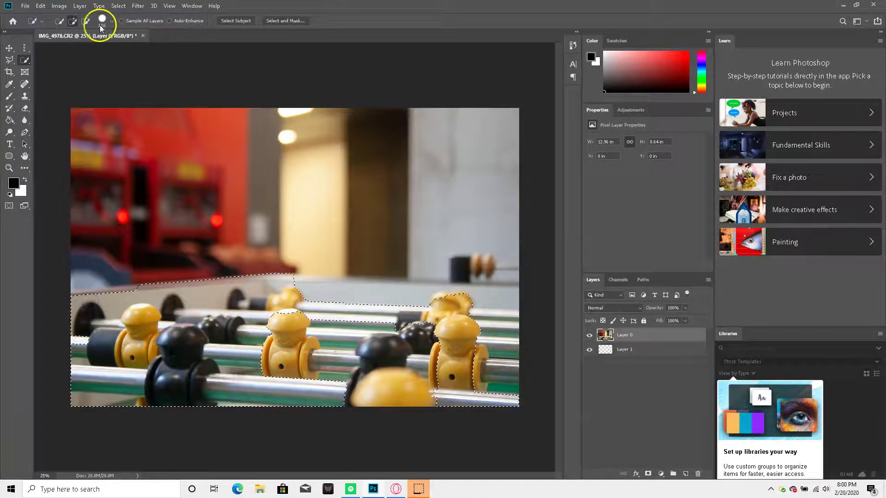
# - Set Quick Selection to subtract and paint the foosball players and rods out of the selection
pyautogui.click(86, 21)
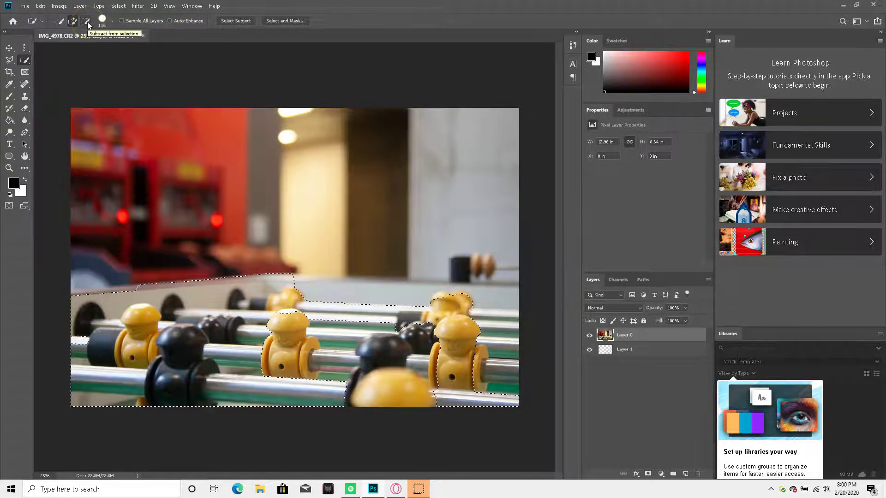
pyautogui.moveTo(98, 419)
pyautogui.mouseDown()
pyautogui.moveTo(118, 386)
pyautogui.moveTo(154, 379)
pyautogui.mouseUp()
pyautogui.moveTo(392, 395); pyautogui.dragTo(470, 353)
pyautogui.moveTo(430, 323)
pyautogui.mouseDown()
pyautogui.moveTo(249, 321)
pyautogui.moveTo(132, 281)
pyautogui.moveTo(249, 267)
pyautogui.moveTo(198, 317)
pyautogui.moveTo(354, 283)
pyautogui.moveTo(493, 314)
pyautogui.mouseUp()
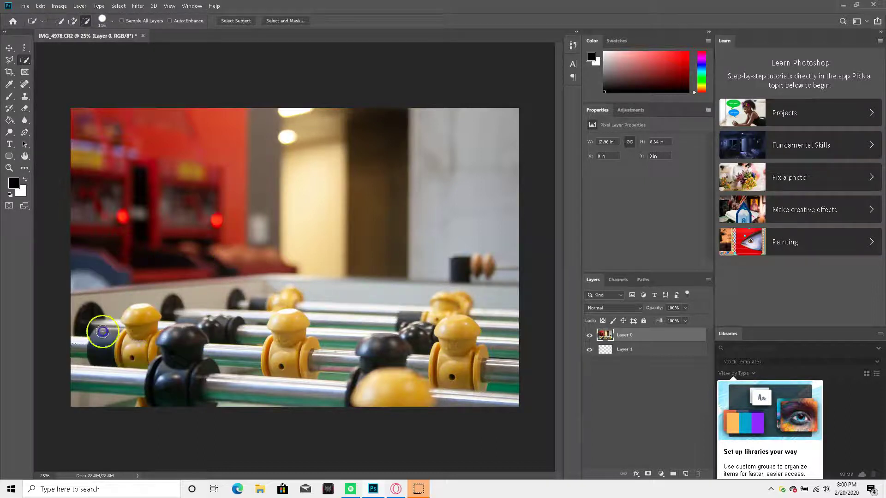
# - Place a rectangular frame on Layer 0 from the red machines to the middle foosball player, and try moving the framed image
pyautogui.click(24, 71)
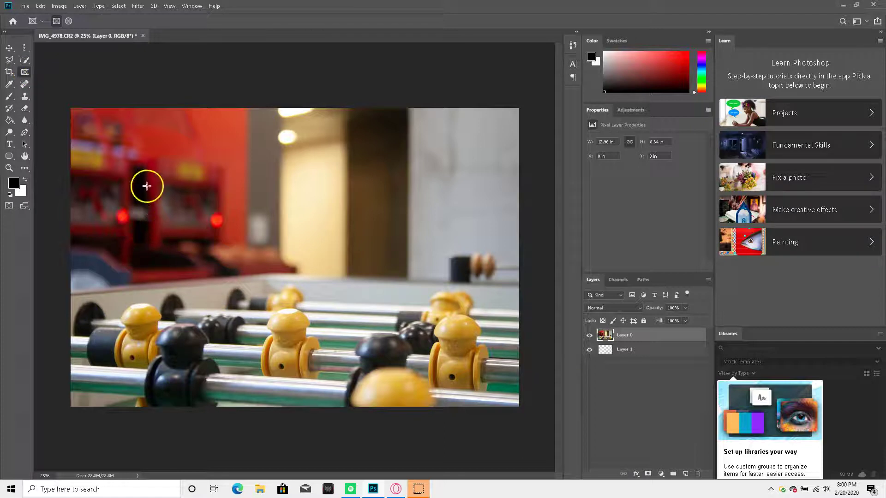
pyautogui.moveTo(119, 172)
pyautogui.mouseDown()
pyautogui.moveTo(306, 290)
pyautogui.moveTo(394, 332)
pyautogui.moveTo(370, 346)
pyautogui.mouseUp()
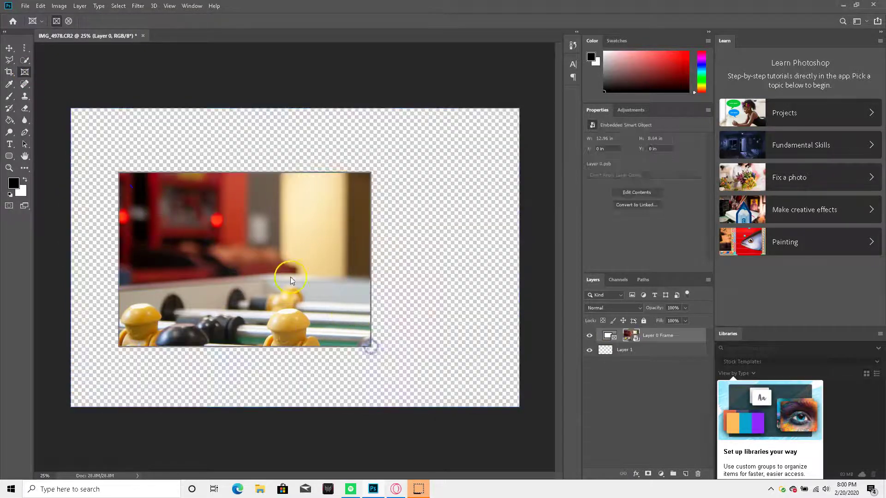
pyautogui.moveTo(251, 258)
pyautogui.mouseDown()
pyautogui.moveTo(290, 264)
pyautogui.moveTo(278, 243)
pyautogui.moveTo(254, 273)
pyautogui.moveTo(253, 246)
pyautogui.moveTo(265, 249)
pyautogui.moveTo(258, 265)
pyautogui.mouseUp()
pyautogui.moveTo(313, 286); pyautogui.dragTo(334, 295)
# - Undo the rectangular frame and the adjustments to its image
pyautogui.hotkey('ctrl', 'z')
pyautogui.hotkey('ctrl', 'z')
pyautogui.hotkey('ctrl', 'z')
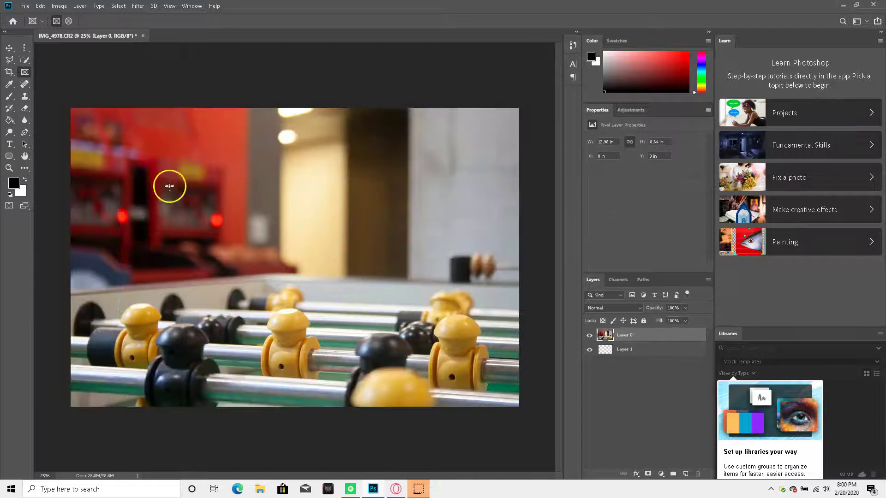
# - Activate the Crop tool with Layer 0 selected and set the crop proportions to Original Ratio
pyautogui.click(9, 75)
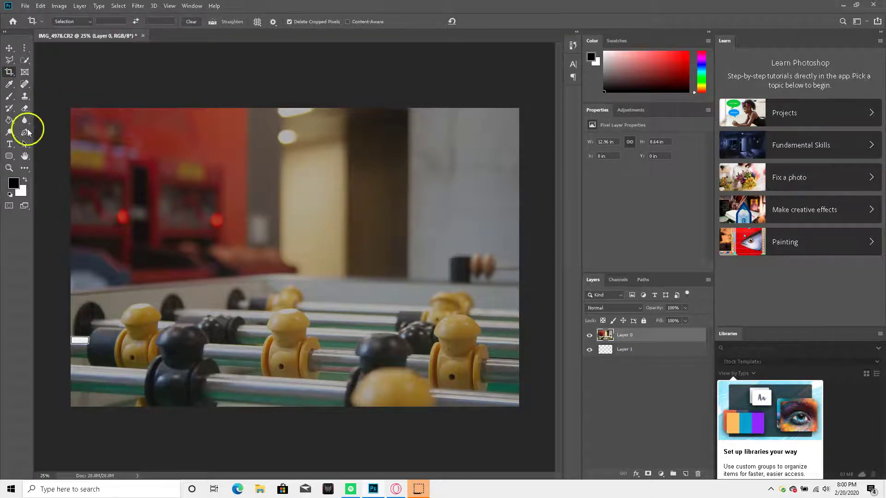
pyautogui.click(623, 351)
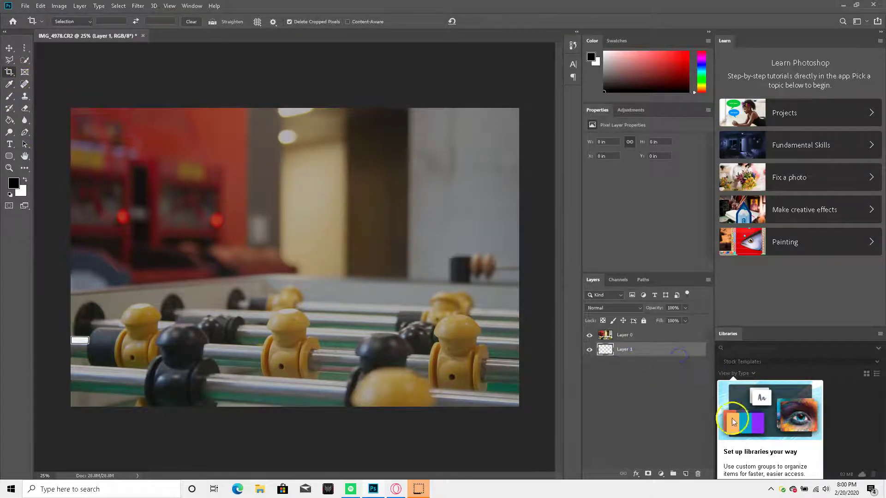
pyautogui.click(642, 337)
pyautogui.click(72, 22)
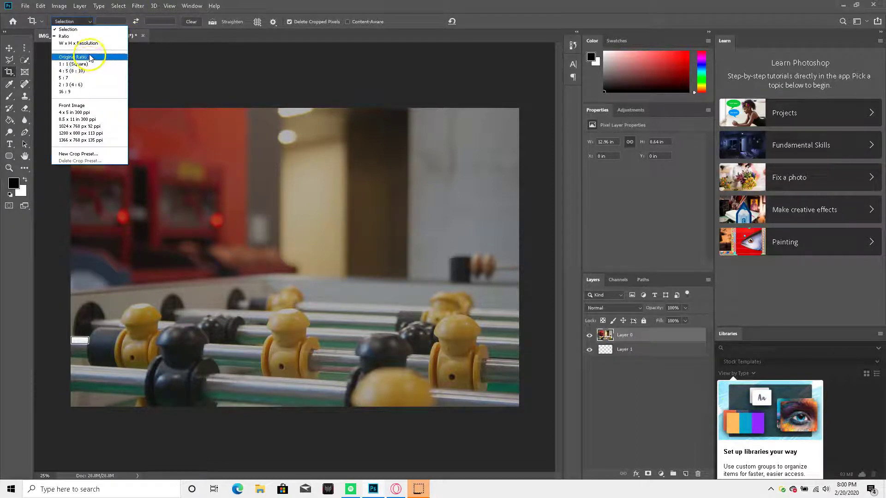
pyautogui.click(88, 57)
# - Crop the photo to about 7.73 × 5.15 in around the lower-left foosball players and undo the crop
pyautogui.moveTo(73, 404); pyautogui.dragTo(129, 367)
pyautogui.moveTo(234, 319); pyautogui.dragTo(347, 245)
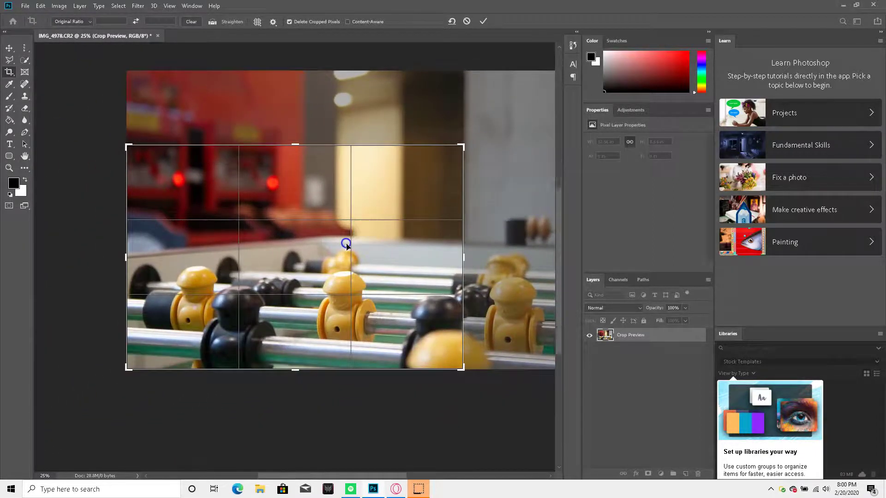
pyautogui.moveTo(463, 147); pyautogui.dragTo(430, 166)
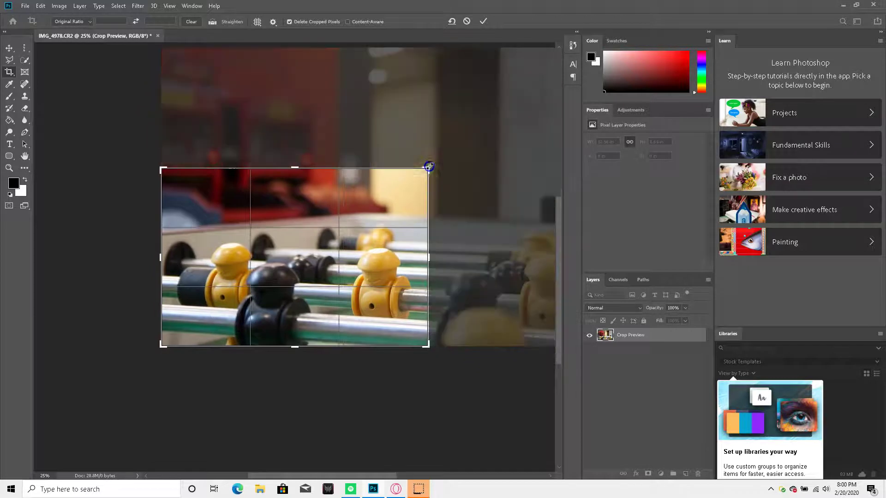
pyautogui.press('Return')
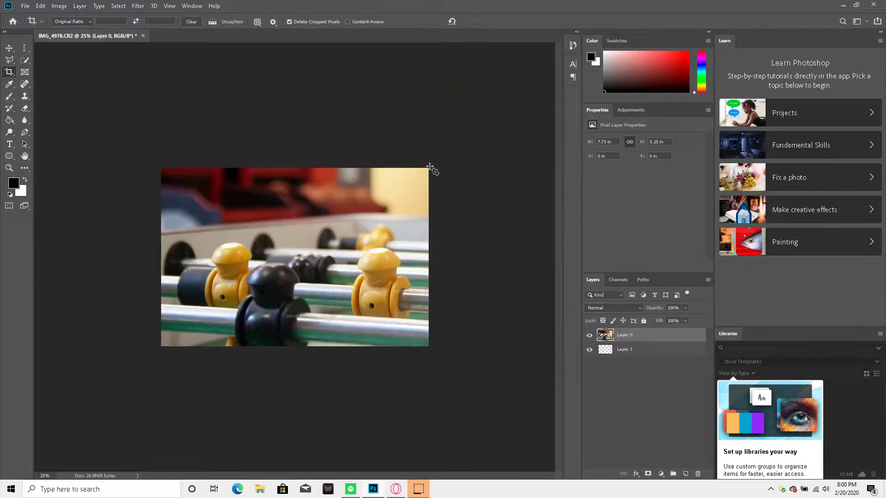
pyautogui.hotkey('ctrl', 'z')
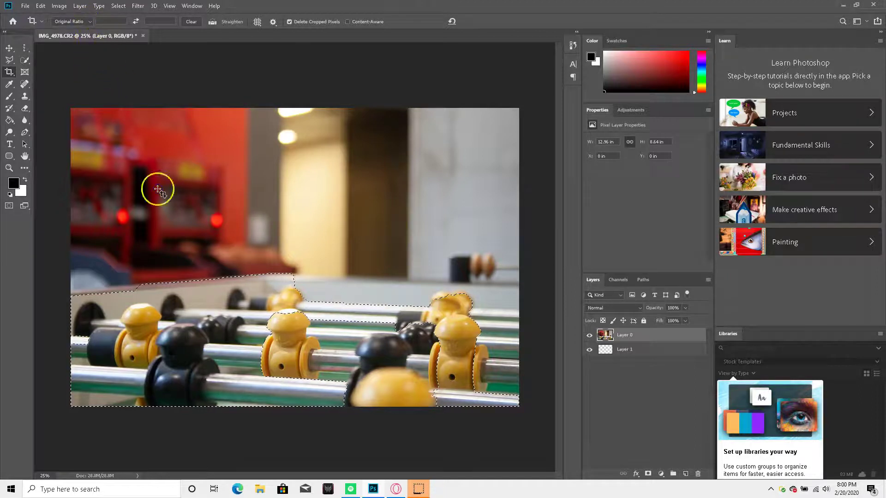
# - Crop the photo to a full-width band about 4.5 in tall around the foosball table and undo the crop
pyautogui.click(158, 188)
pyautogui.moveTo(295, 274)
pyautogui.mouseDown()
pyautogui.moveTo(295, 249)
pyautogui.moveTo(295, 262)
pyautogui.mouseUp()
pyautogui.press('Return')
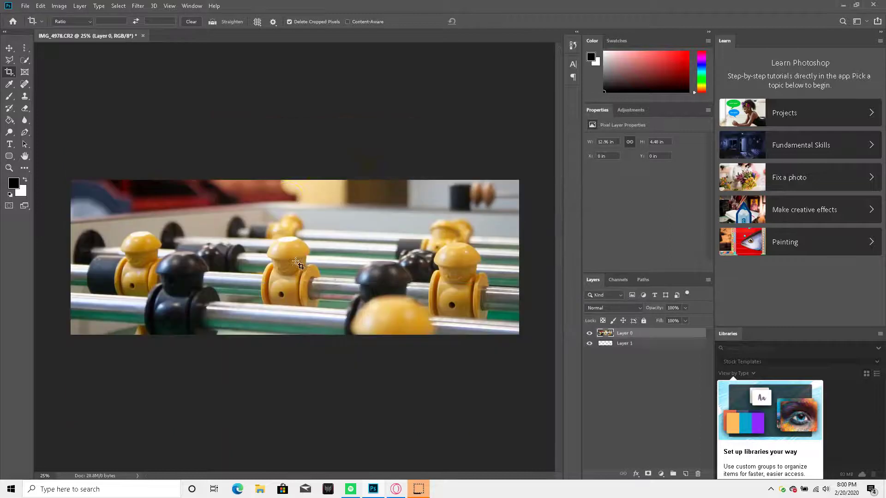
pyautogui.hotkey('ctrl', 'z')
# - Draw a rectangular marquee selection about 7.45 × 5.63 in around the left and centre foosball players
pyautogui.click(25, 48)
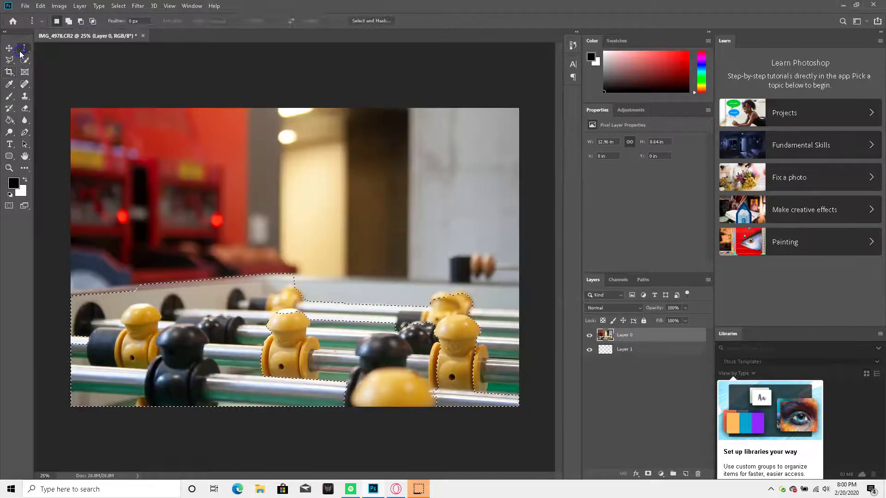
pyautogui.click(69, 48)
pyautogui.moveTo(122, 190); pyautogui.dragTo(380, 383)
pyautogui.rightClick(279, 294)
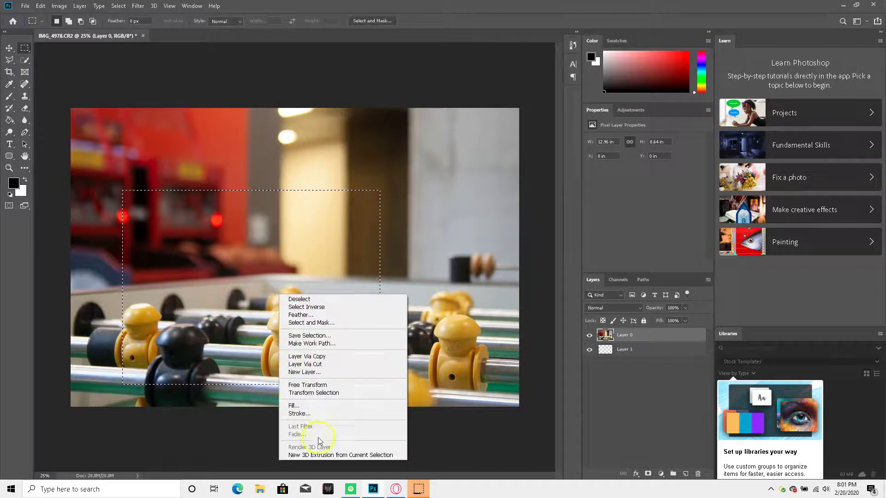
# - Crop the photo to the rectangular selection, undo the crop and clear the selection
pyautogui.click(12, 74)
pyautogui.click(12, 74)
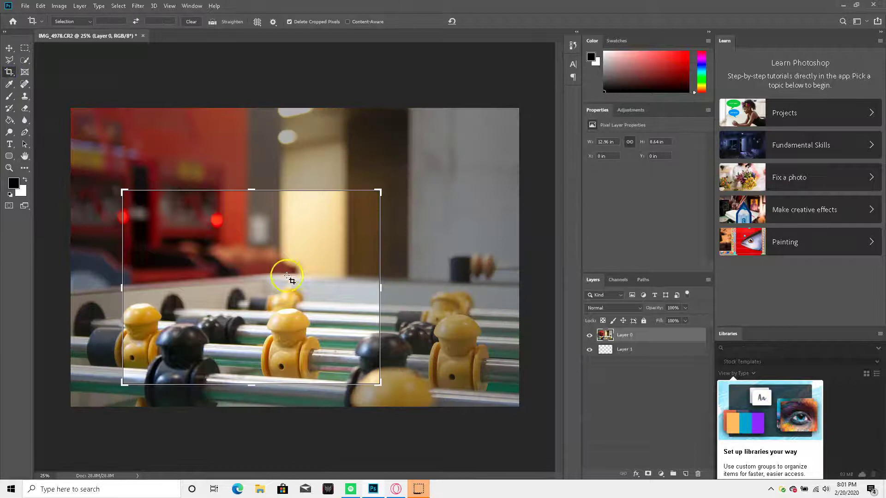
pyautogui.click(291, 299)
pyautogui.press('Return')
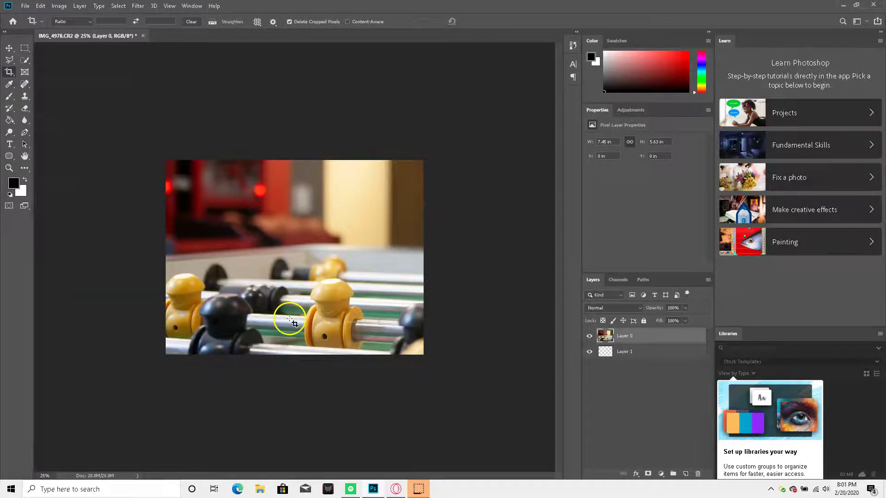
pyautogui.hotkey('ctrl', 'z')
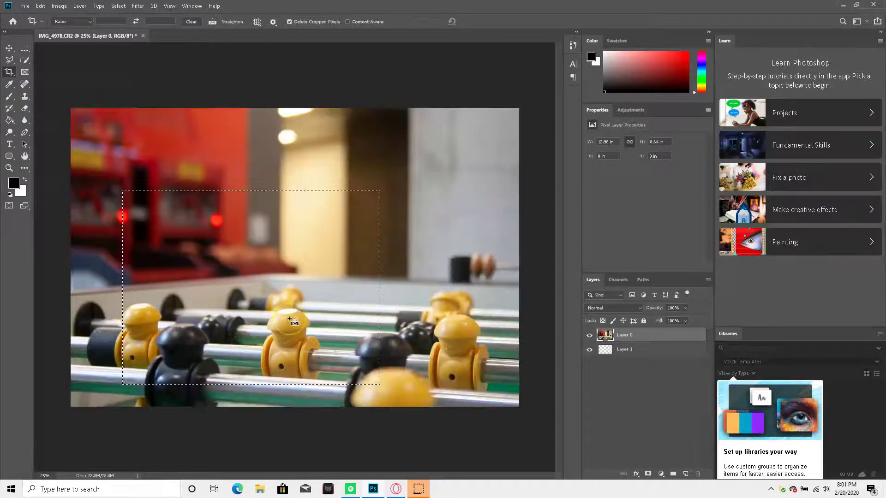
pyautogui.click(25, 48)
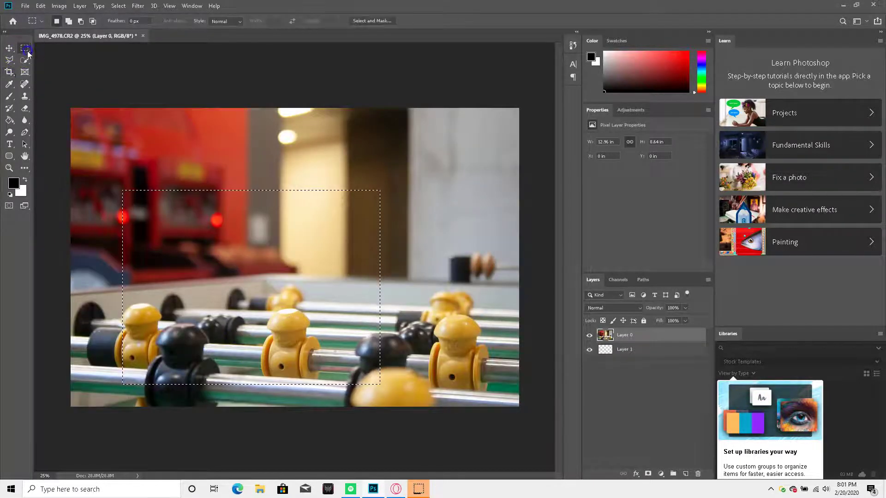
# - Sample the red background and then the central foosball player's yellow as the foreground colour with the Eyedropper tool
pyautogui.click(14, 84)
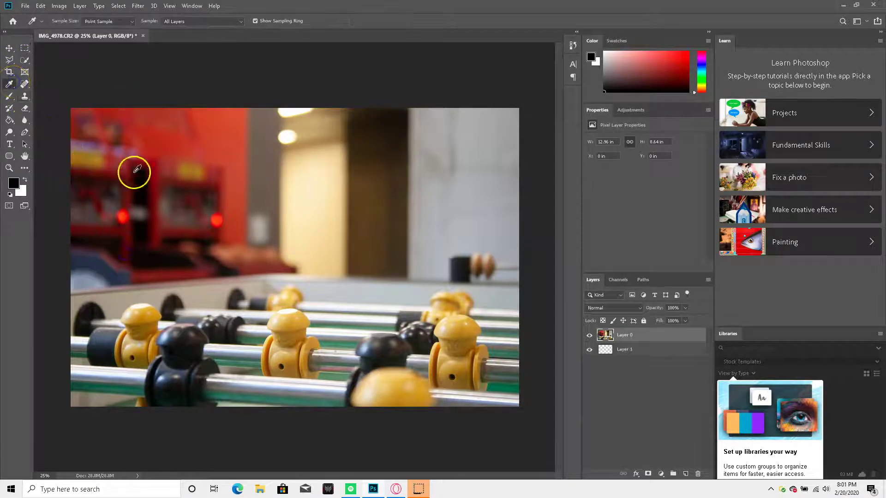
pyautogui.click(220, 137)
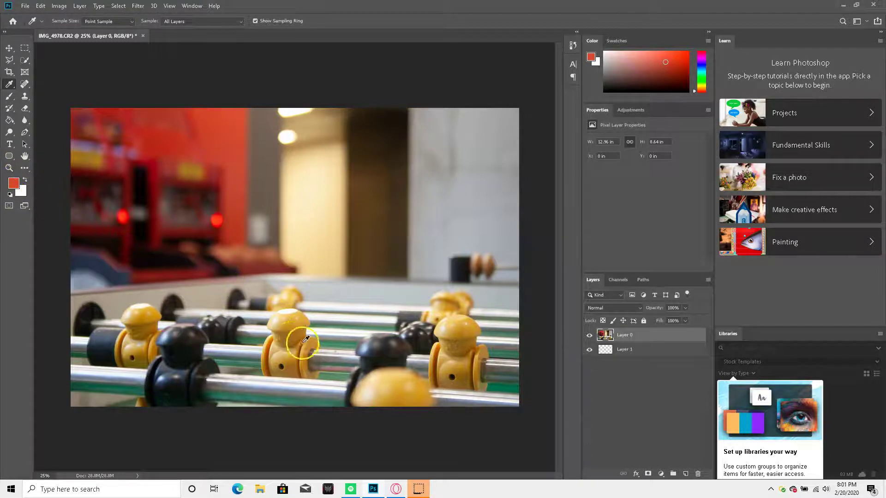
pyautogui.click(304, 318)
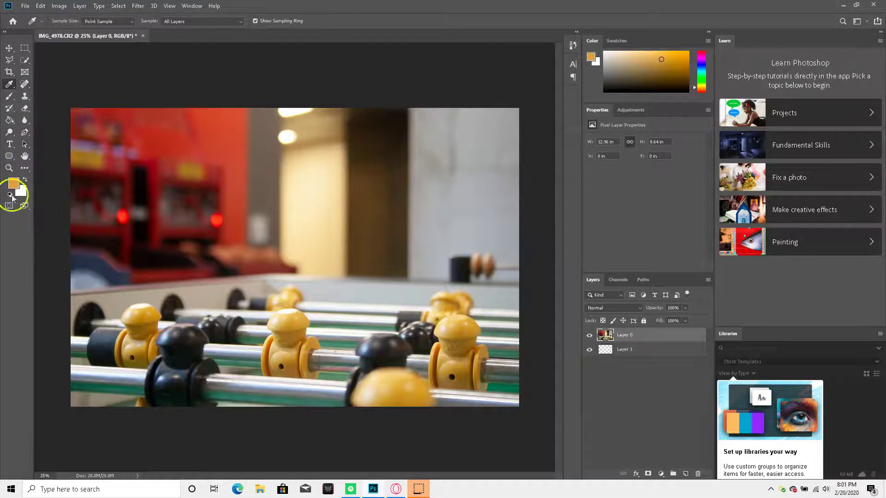
pyautogui.rightClick(15, 84)
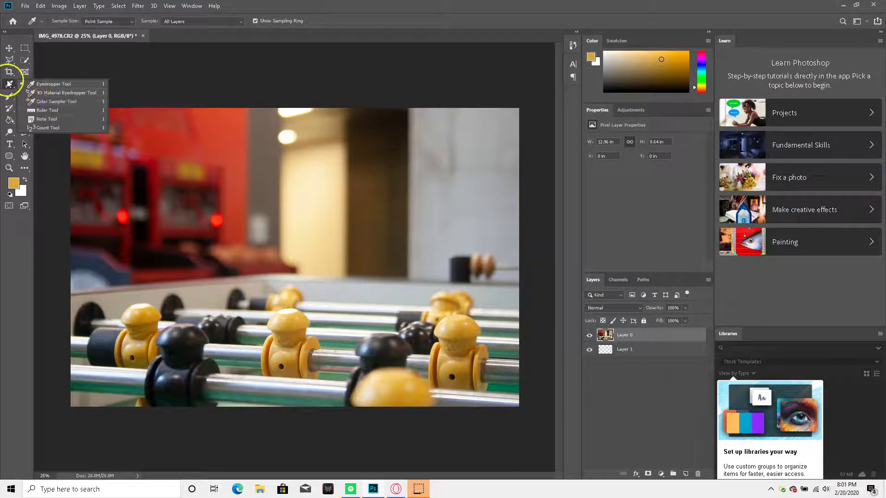
# - Perspective-crop the upper-left area with both left corners moved inward, to about 5.04 × 5.97 in, and undo the crop
pyautogui.rightClick(8, 74)
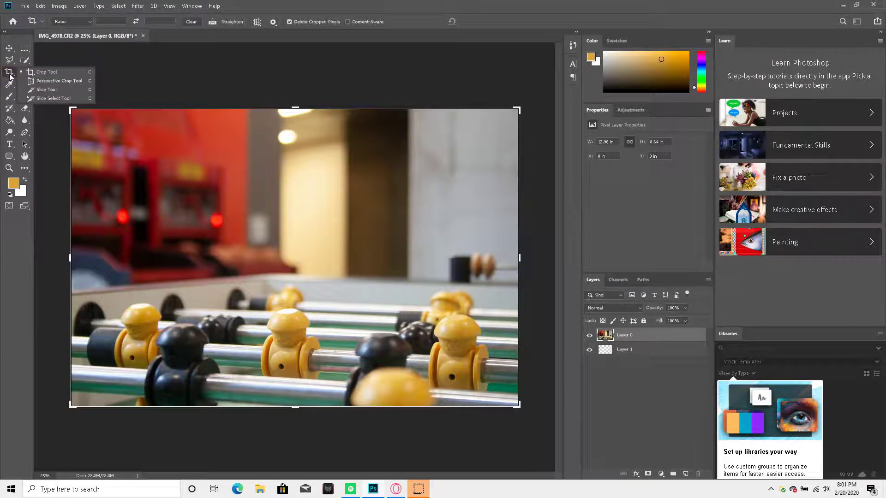
pyautogui.click(51, 81)
pyautogui.moveTo(100, 137)
pyautogui.mouseDown()
pyautogui.moveTo(295, 275)
pyautogui.moveTo(327, 334)
pyautogui.mouseUp()
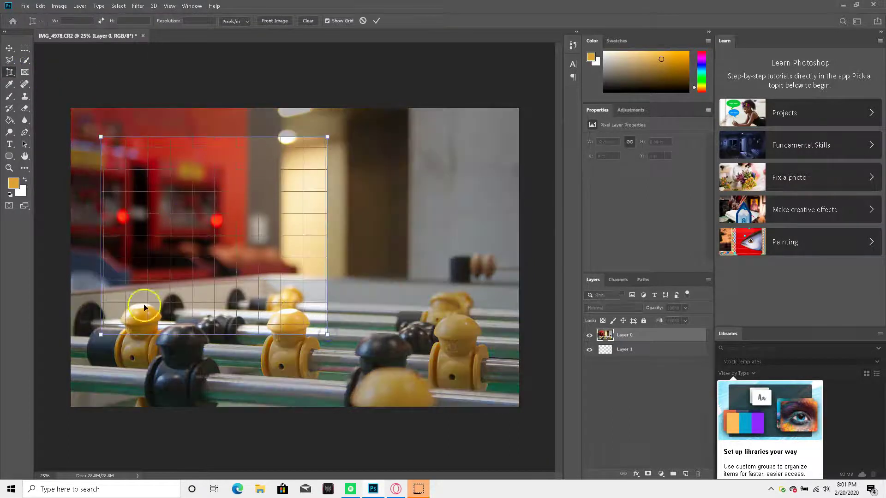
pyautogui.moveTo(103, 335); pyautogui.dragTo(153, 339)
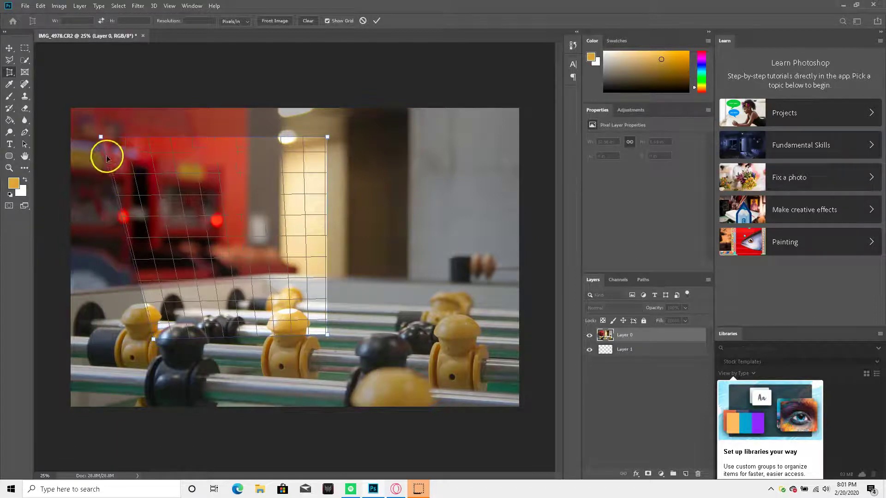
pyautogui.moveTo(102, 138); pyautogui.dragTo(163, 133)
pyautogui.press('Return')
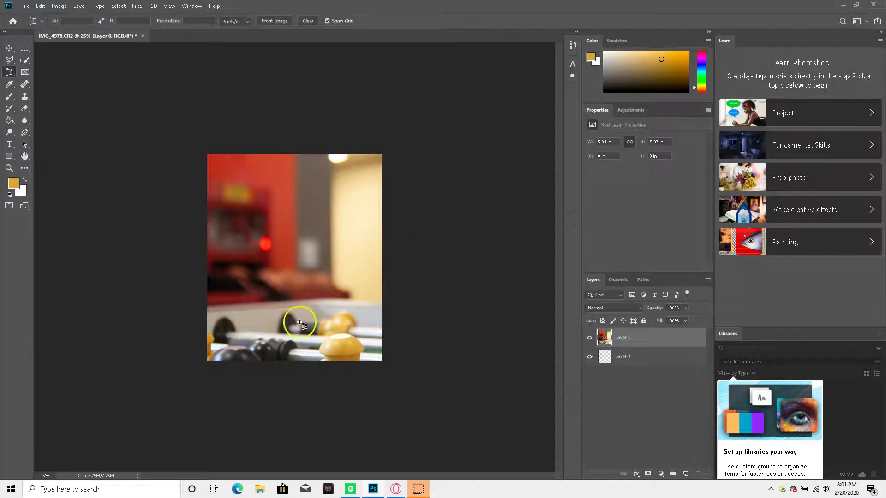
pyautogui.hotkey('ctrl', 'z')
# - Perspective-crop the photo from four irregularly placed corner points to about 16.4 × 53 in, and undo the crop
pyautogui.click(196, 376)
pyautogui.click(432, 277)
pyautogui.click(171, 145)
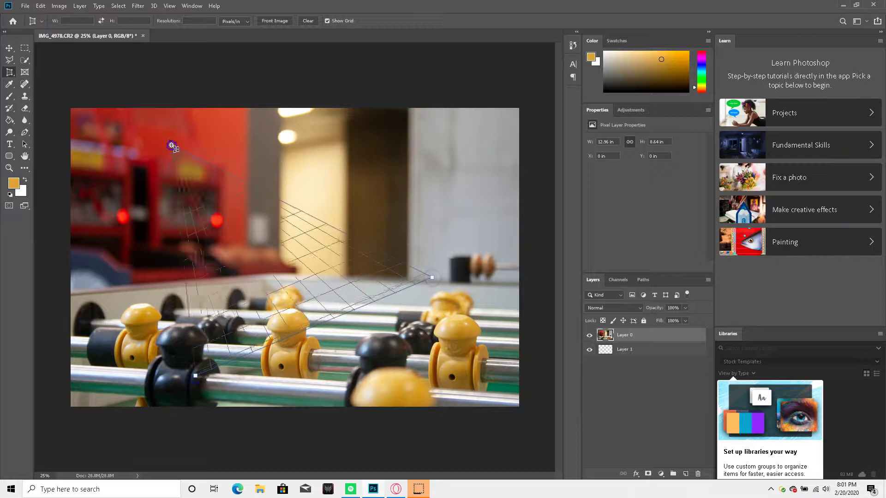
pyautogui.click(104, 370)
pyautogui.press('Return')
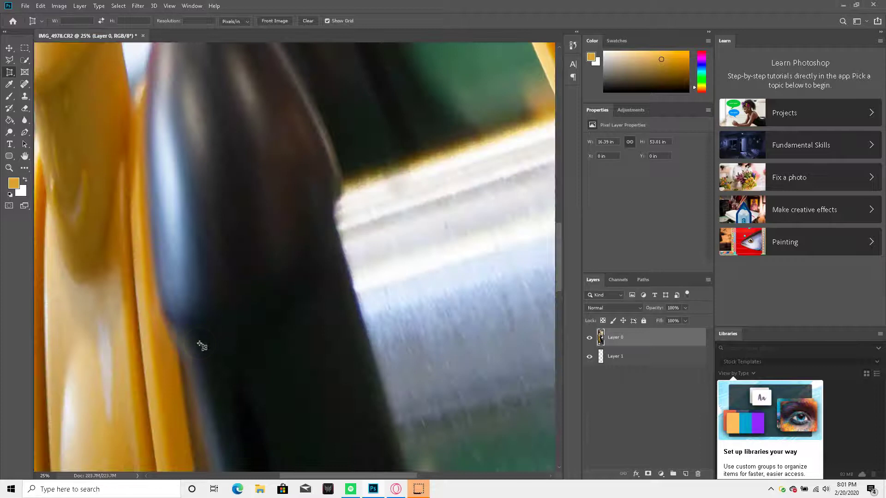
pyautogui.scroll(-2, 260, 322)
pyautogui.hotkey('ctrl', '-')
pyautogui.hotkey('ctrl', '-')
pyautogui.hotkey('ctrl', '-')
pyautogui.hotkey('ctrl', '-')
pyautogui.hotkey('ctrl', '-')
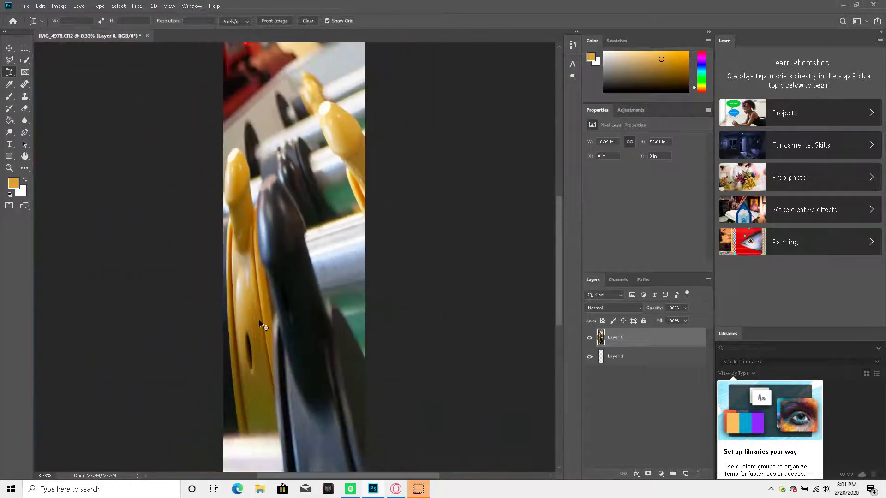
pyautogui.hotkey('ctrl', 'z')
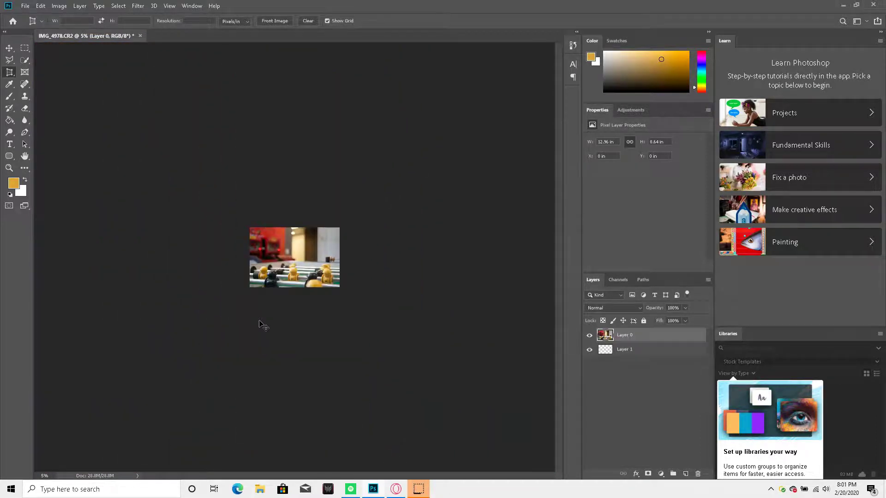
pyautogui.hotkey('ctrl', '+')
pyautogui.hotkey('ctrl', '+')
pyautogui.hotkey('ctrl', '+')
pyautogui.hotkey('ctrl', '+')
pyautogui.hotkey('ctrl', '+')
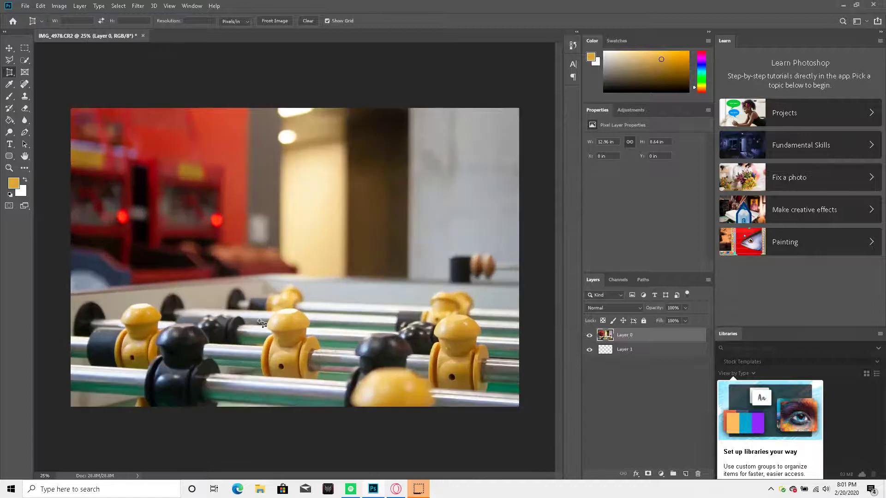
# - Activate the Spot Healing Brush in Content-Aware mode and set its size to 100 px
pyautogui.click(9, 101)
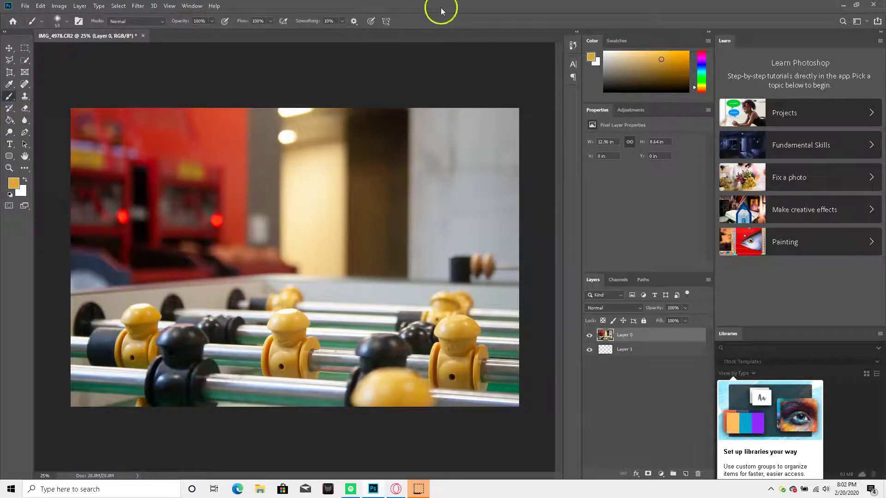
pyautogui.click(26, 87)
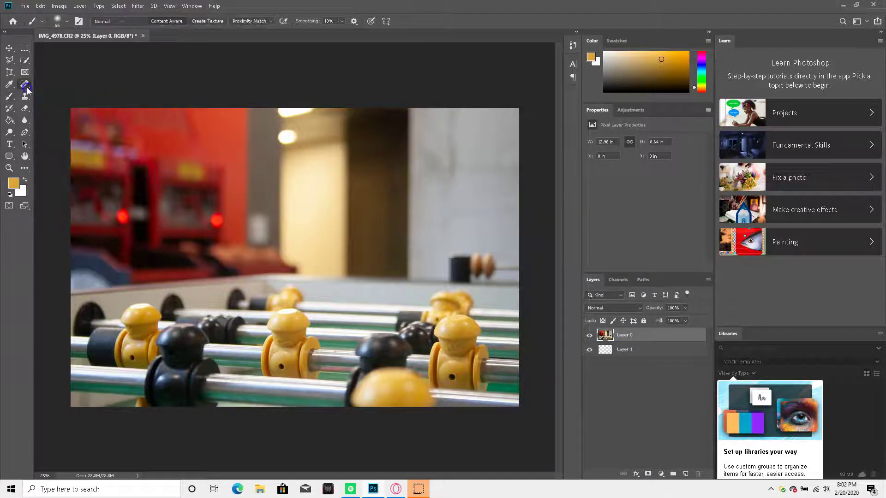
pyautogui.click(68, 21)
pyautogui.moveTo(36, 49); pyautogui.dragTo(47, 48)
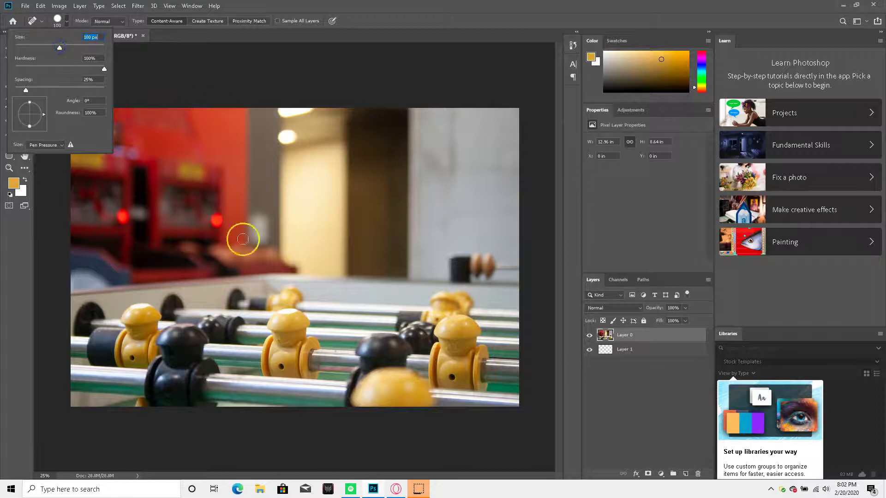
pyautogui.click(278, 376)
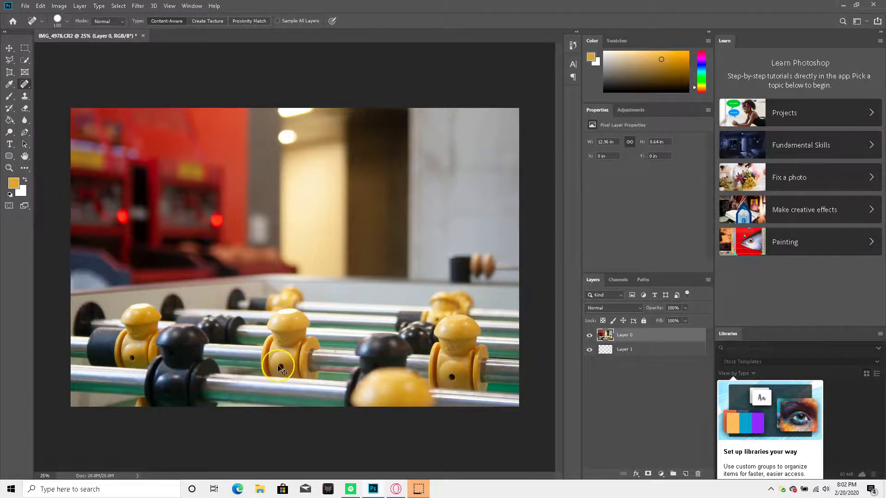
# - Heal the stains on the metal rod directly beside the central yellow player's ring
pyautogui.hotkey('ctrl', '+')
pyautogui.hotkey('ctrl', '+')
pyautogui.hotkey('ctrl', '+')
pyautogui.scroll(-4, 262, 264)
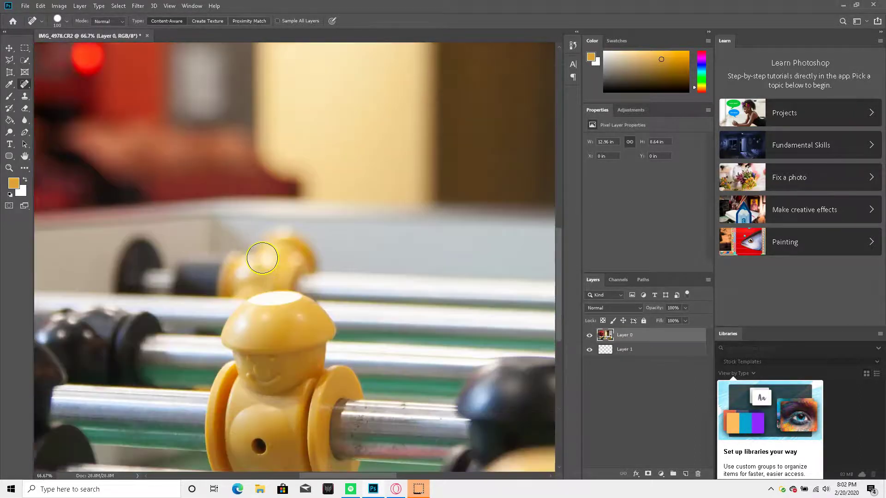
pyautogui.scroll(-2, 260, 266)
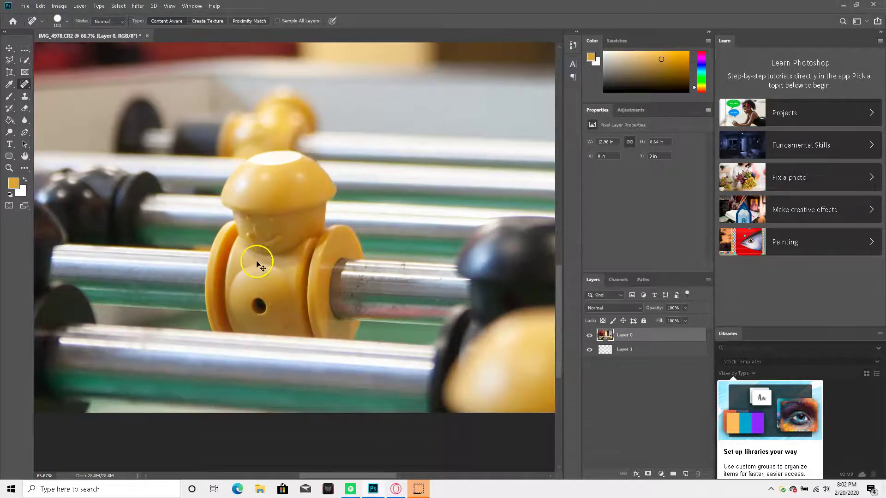
pyautogui.hotkey('ctrl', '+')
pyautogui.hotkey('ctrl', '+')
pyautogui.scroll(-1, 257, 262)
pyautogui.moveTo(347, 475); pyautogui.dragTo(366, 475)
pyautogui.click(263, 308)
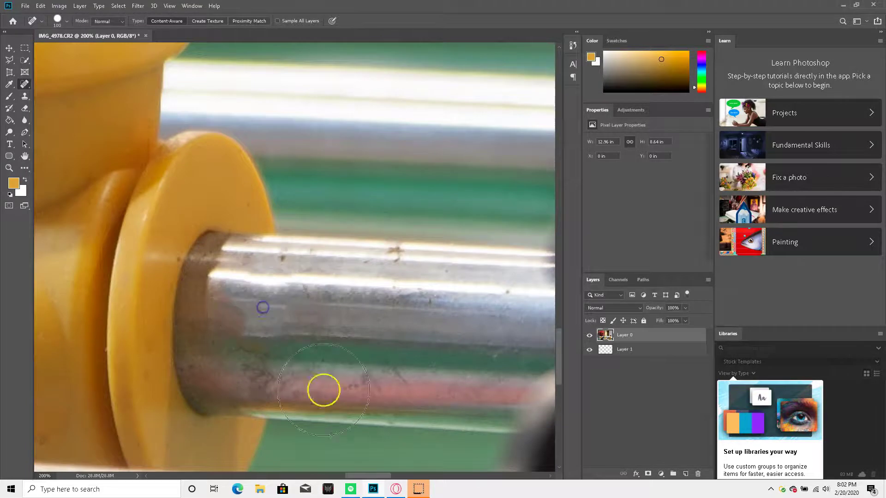
pyautogui.click(266, 368)
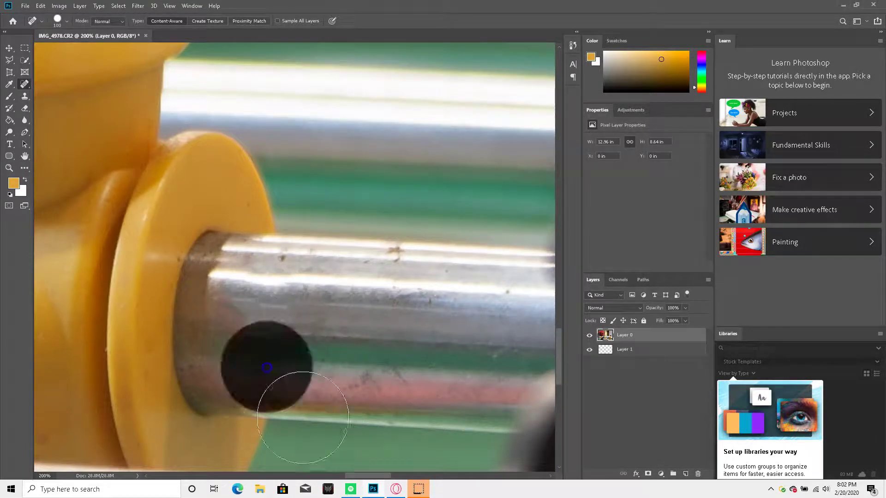
pyautogui.click(290, 308)
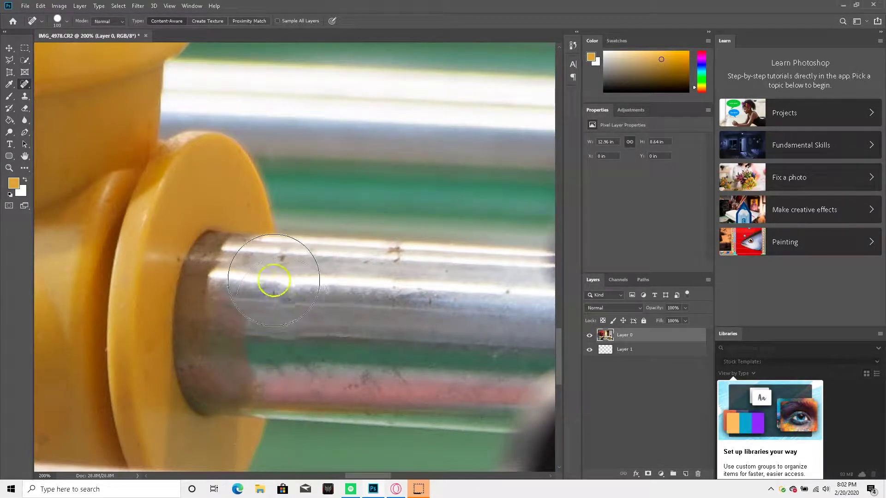
# - Heal the dark specks farther along the same rod toward the black player
pyautogui.click(389, 264)
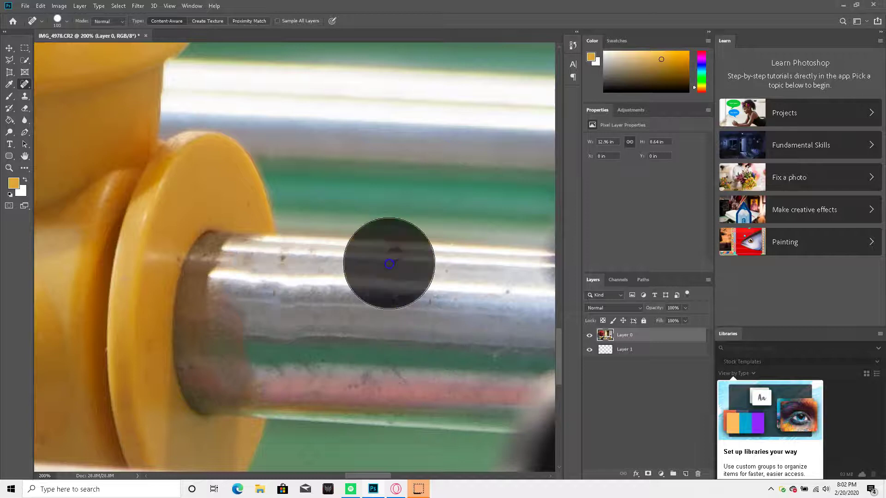
pyautogui.scroll(-2, 282, 322)
pyautogui.click(360, 334)
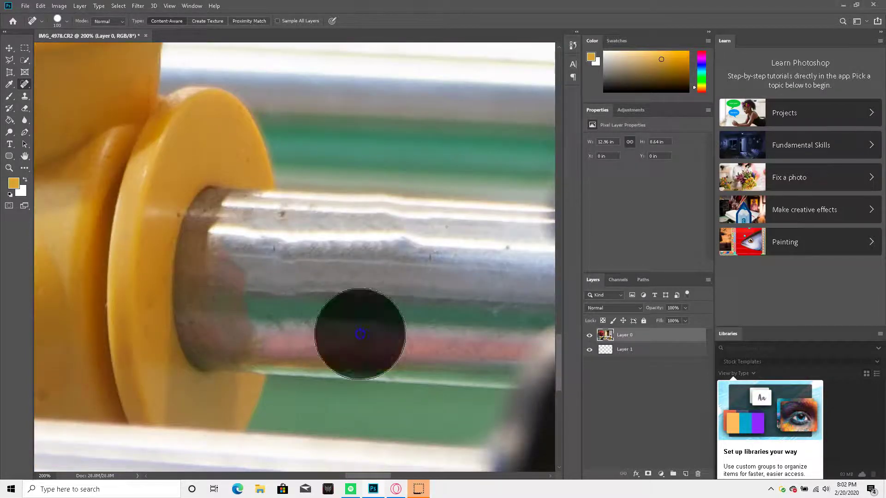
pyautogui.click(445, 272)
pyautogui.click(500, 265)
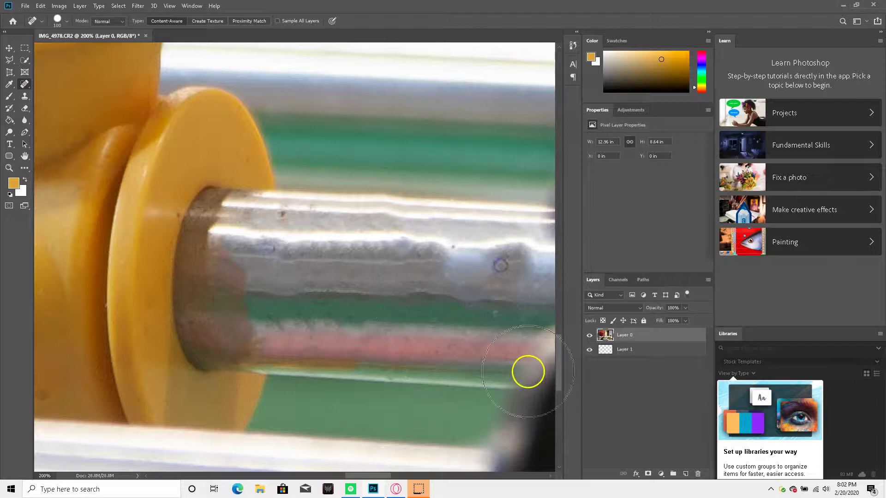
# - Return to the full photo at 25% and undo the last healing on the rod
pyautogui.hotkey('ctrl', '-')
pyautogui.hotkey('ctrl', '-')
pyautogui.hotkey('ctrl', '-')
pyautogui.hotkey('ctrl', '-')
pyautogui.hotkey('ctrl', '-')
pyautogui.hotkey('ctrl', '-')
pyautogui.hotkey('ctrl', '-')
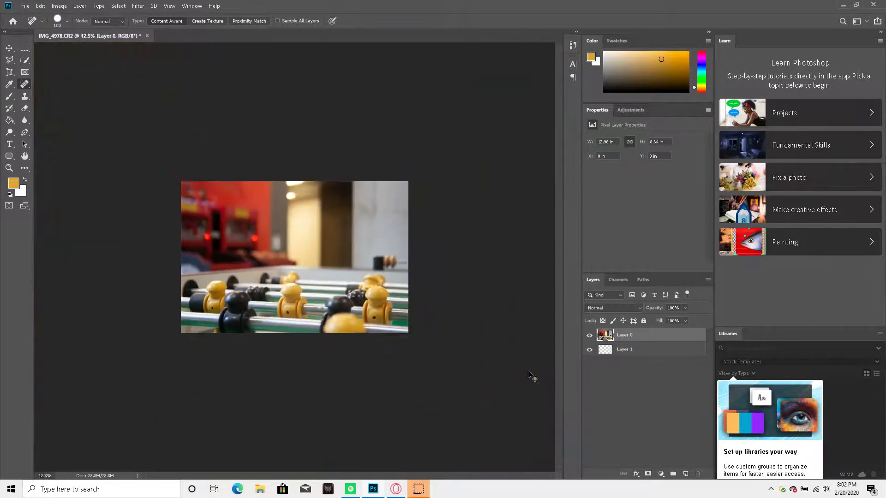
pyautogui.hotkey('ctrl', '+')
pyautogui.hotkey('ctrl', '+')
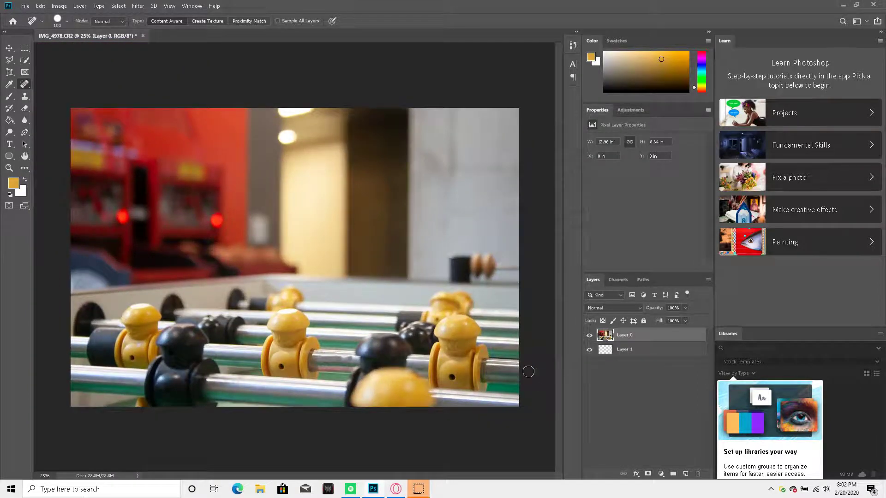
pyautogui.hotkey('ctrl', 'z')
pyautogui.hotkey('ctrl', 'd')
# - Activate the Brush tool, set its size to 161 px and adjust its hardness
pyautogui.click(11, 96)
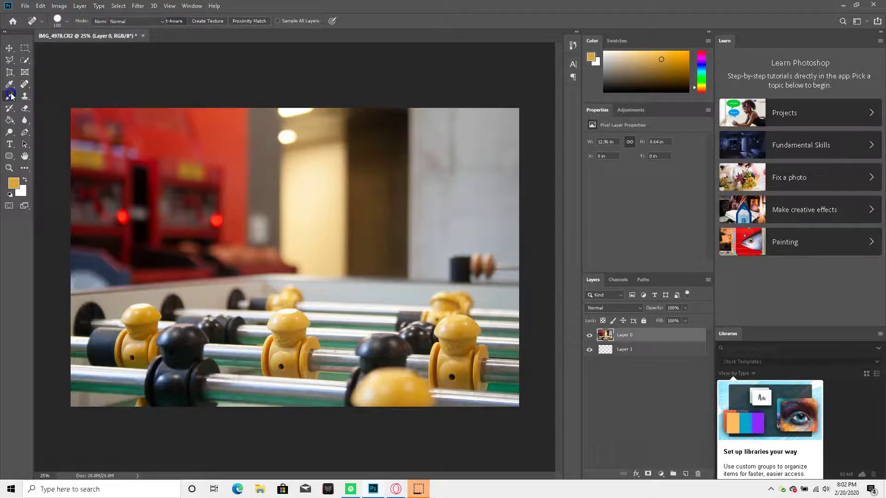
pyautogui.click(58, 22)
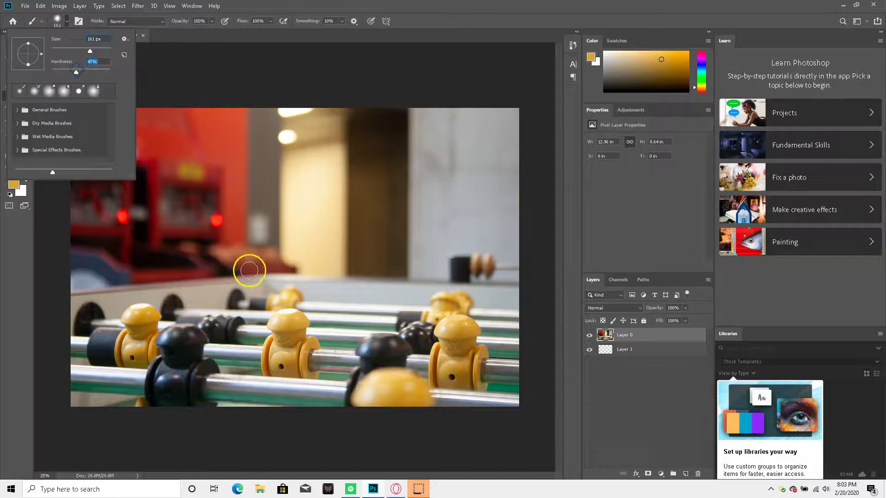
# - Undo a trial brush stroke on the tennis court photo and add a new empty layer above its Background
pyautogui.click(94, 265)
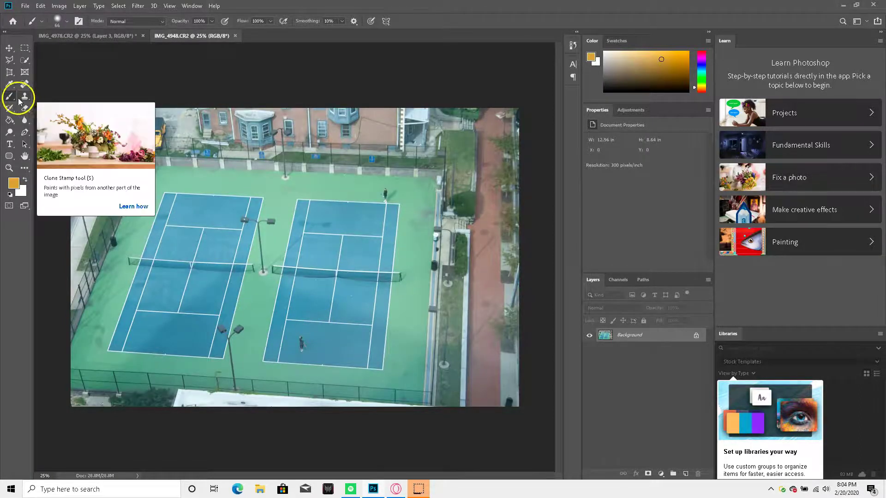
pyautogui.moveTo(298, 363); pyautogui.dragTo(331, 304)
pyautogui.hotkey('ctrl', 'z')
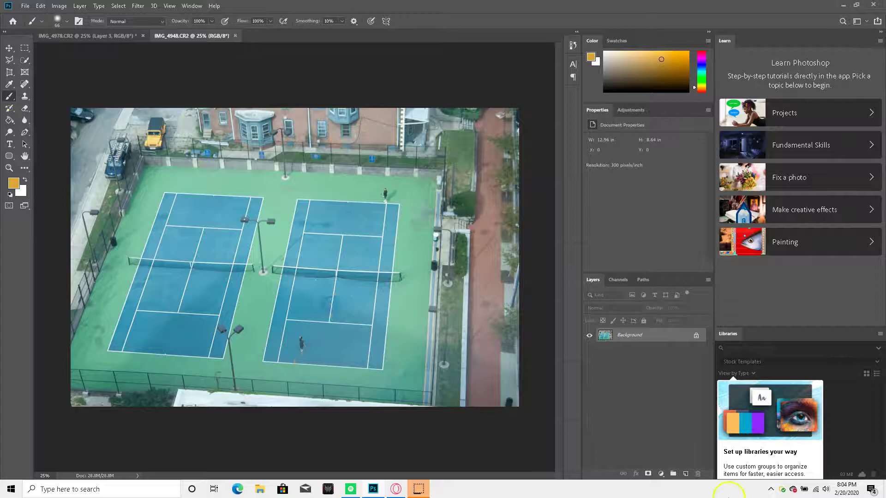
pyautogui.click(686, 475)
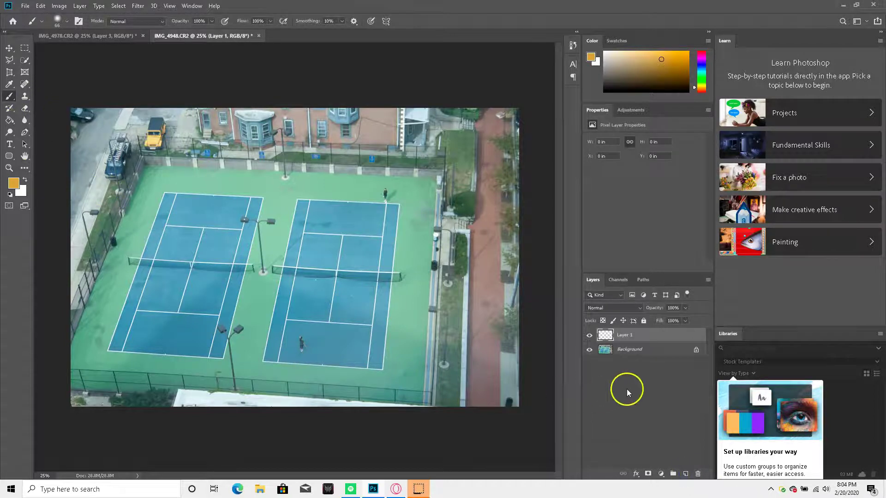
pyautogui.hotkey('ctrl', 'z')
pyautogui.click(686, 474)
# - Paint a looping orange brush stroke across both tennis courts on the new layer and undo it
pyautogui.moveTo(162, 303); pyautogui.dragTo(217, 279)
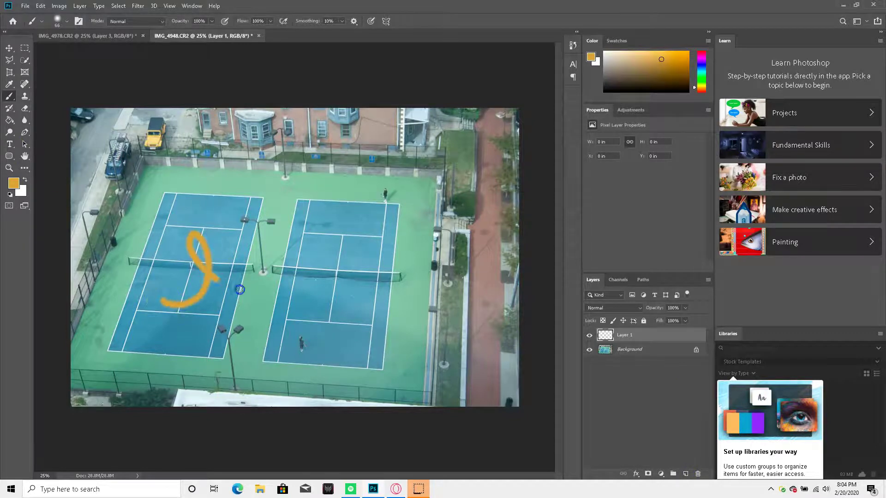
pyautogui.moveTo(285, 283)
pyautogui.mouseDown()
pyautogui.moveTo(320, 251)
pyautogui.moveTo(422, 250)
pyautogui.mouseUp()
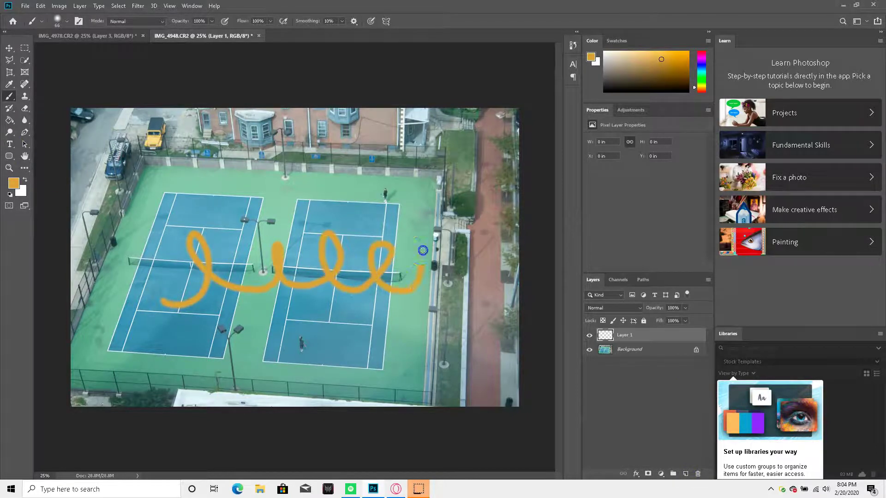
pyautogui.hotkey('ctrl', 'z')
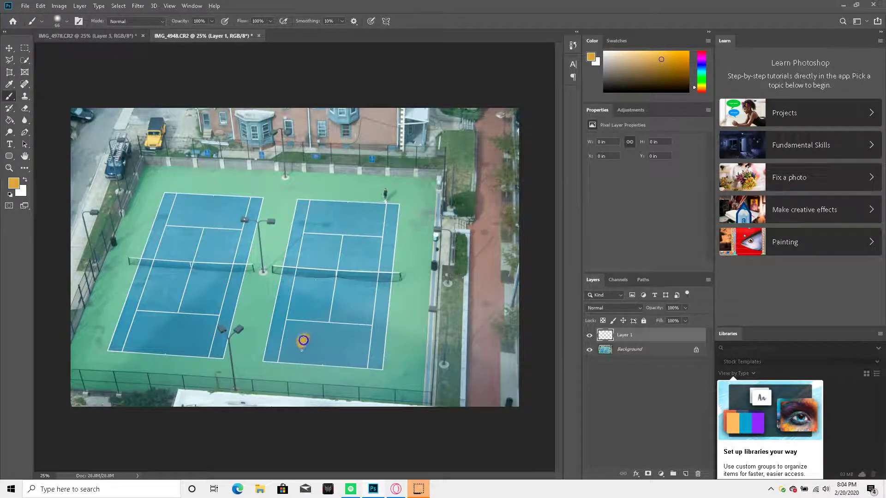
pyautogui.hotkey('ctrl', 'z')
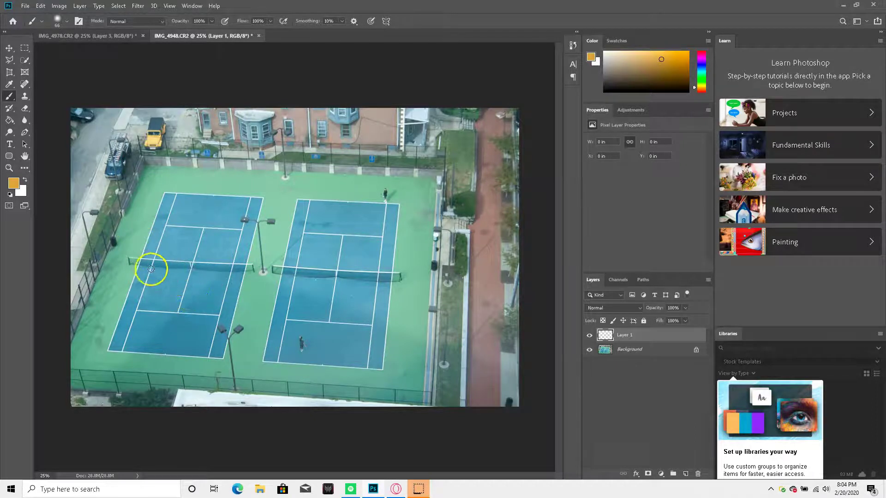
# - Paint the letter A on the left court and a U-shaped curve on the right court, and undo the strokes
pyautogui.moveTo(169, 248)
pyautogui.mouseDown()
pyautogui.moveTo(179, 226)
pyautogui.moveTo(203, 239)
pyautogui.moveTo(217, 224)
pyautogui.mouseUp()
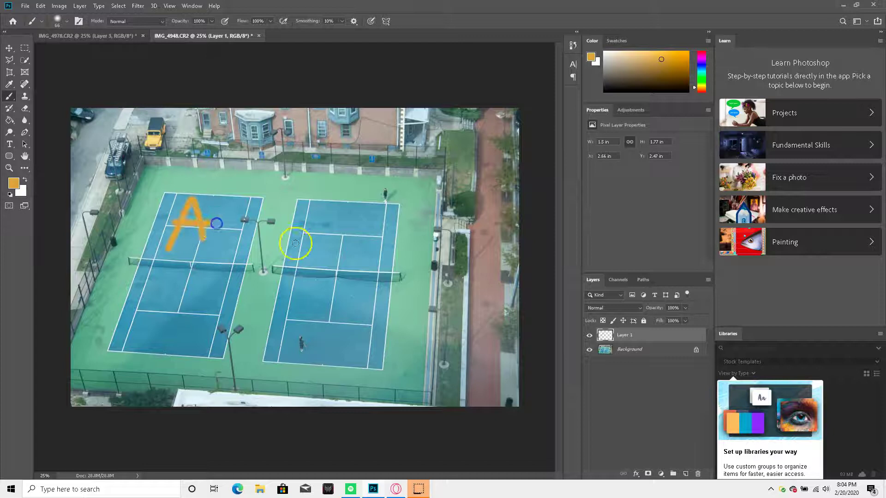
pyautogui.moveTo(308, 218); pyautogui.dragTo(355, 214)
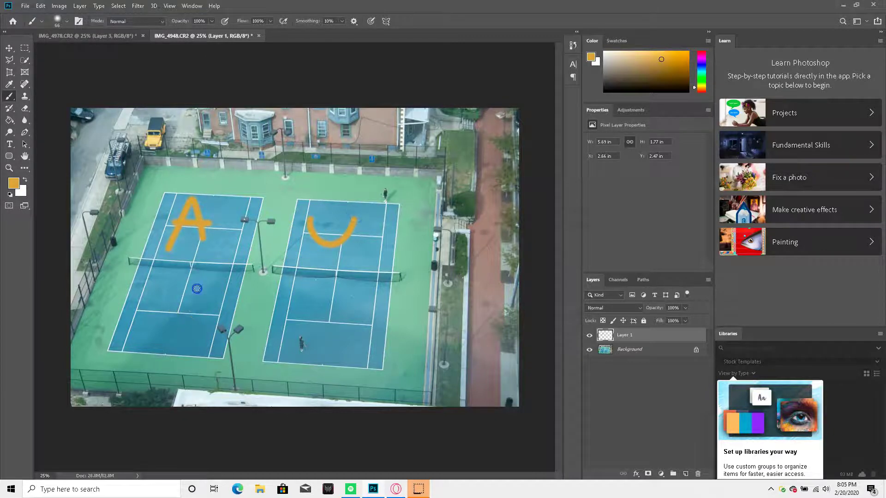
pyautogui.moveTo(326, 342); pyautogui.dragTo(333, 308)
pyautogui.hotkey('ctrl', 'z')
pyautogui.hotkey('ctrl', 'z')
pyautogui.hotkey('ctrl', 'z')
pyautogui.hotkey('ctrl', 'z')
pyautogui.hotkey('ctrl', 'z')
pyautogui.hotkey('ctrl', 'z')
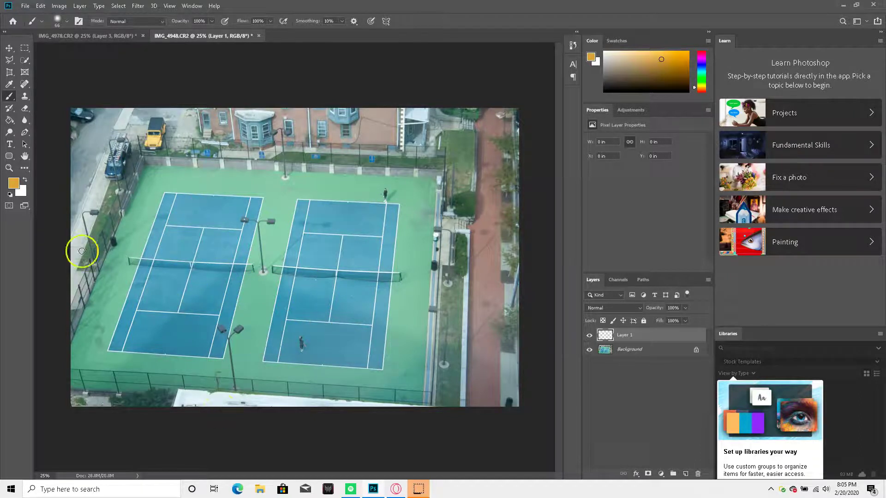
# - Scribble thin orange lines over the far half of the left court with the Pencil tool
pyautogui.rightClick(11, 96)
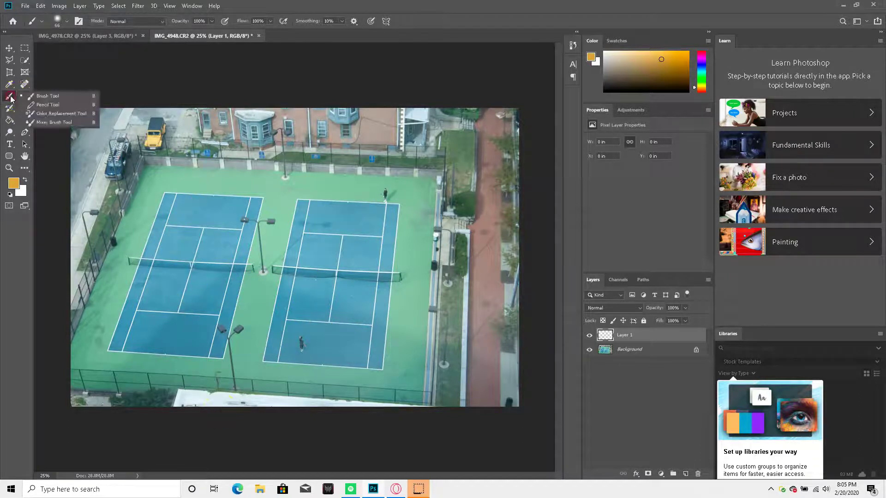
pyautogui.click(29, 102)
pyautogui.moveTo(209, 207); pyautogui.dragTo(205, 226)
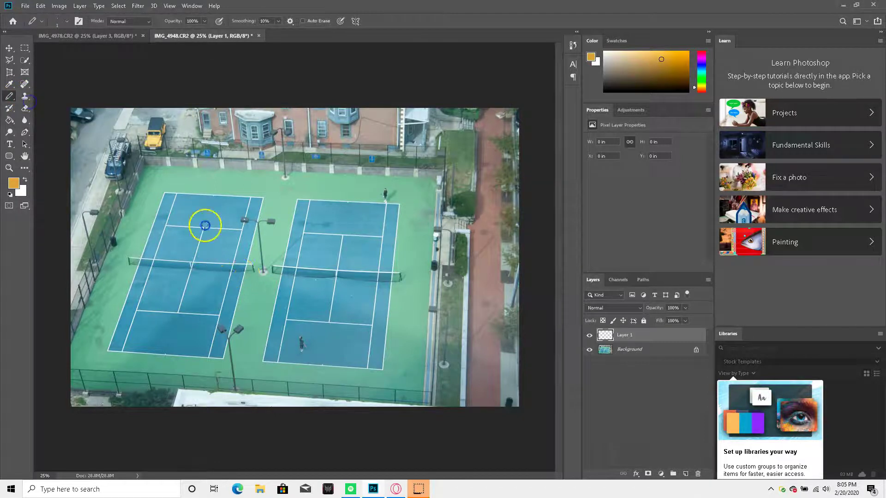
pyautogui.hotkey('ctrl', '+')
pyautogui.hotkey('ctrl', '+')
pyautogui.hotkey('ctrl', '+')
pyautogui.hotkey('ctrl', '+')
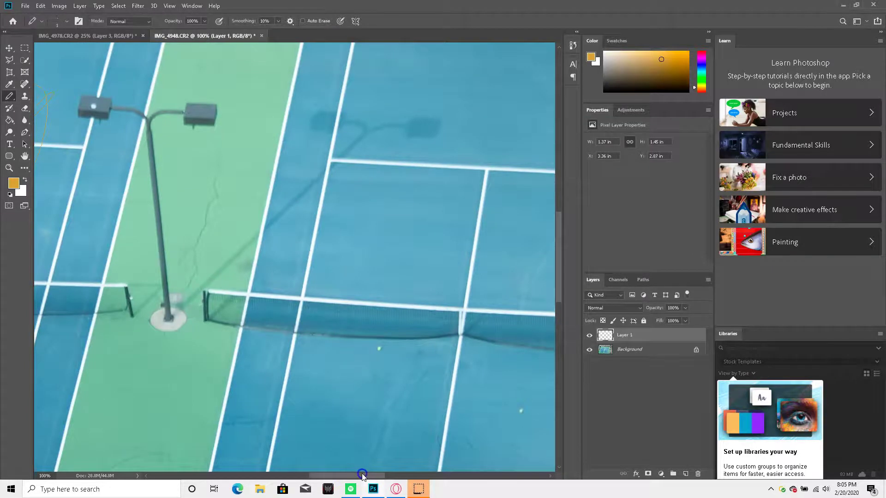
# - Draw a thick wavy line below the left court's net with a 72 px pencil and undo all the pencil drawing
pyautogui.moveTo(361, 475); pyautogui.dragTo(323, 475)
pyautogui.click(59, 22)
pyautogui.moveTo(54, 50); pyautogui.dragTo(59, 53)
pyautogui.moveTo(219, 391)
pyautogui.mouseDown()
pyautogui.moveTo(262, 335)
pyautogui.moveTo(260, 394)
pyautogui.moveTo(302, 377)
pyautogui.moveTo(444, 395)
pyautogui.moveTo(479, 425)
pyautogui.moveTo(526, 394)
pyautogui.mouseUp()
pyautogui.scroll(-2, 438, 381)
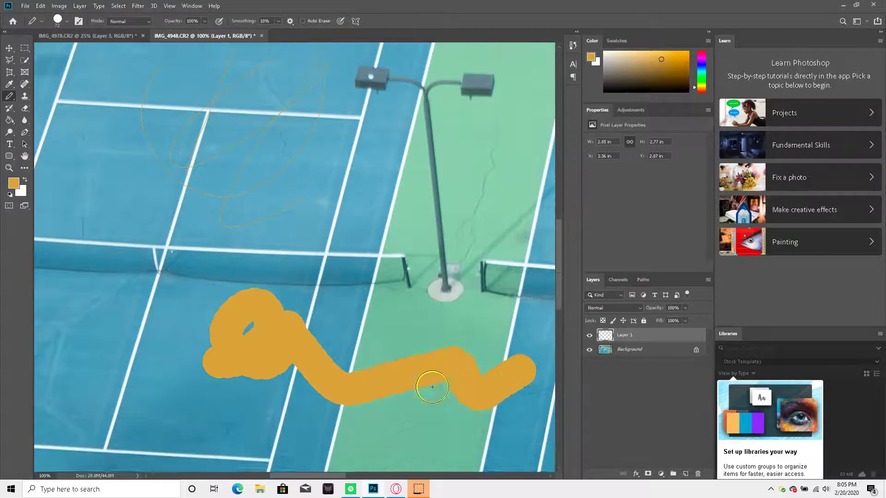
pyautogui.scroll(-1, 432, 387)
pyautogui.hotkey('ctrl', 'z')
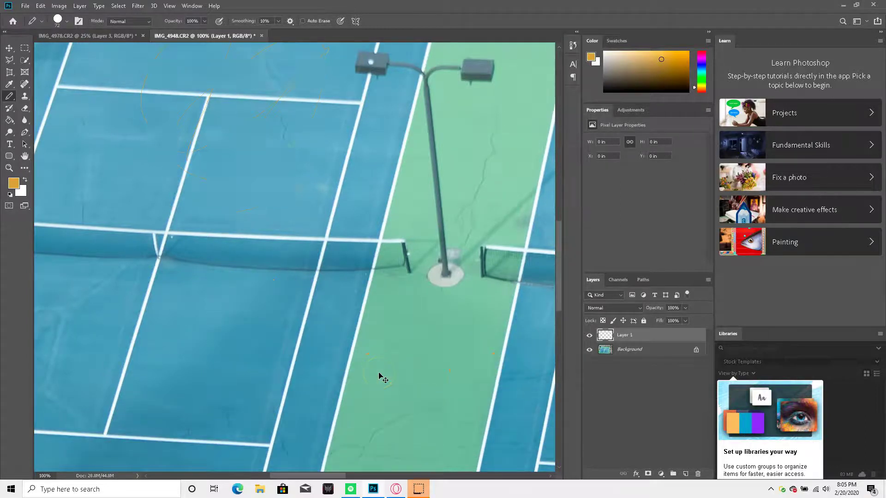
pyautogui.hotkey('ctrl', '-')
pyautogui.hotkey('ctrl', '-')
pyautogui.hotkey('ctrl', '-')
pyautogui.hotkey('ctrl', '-')
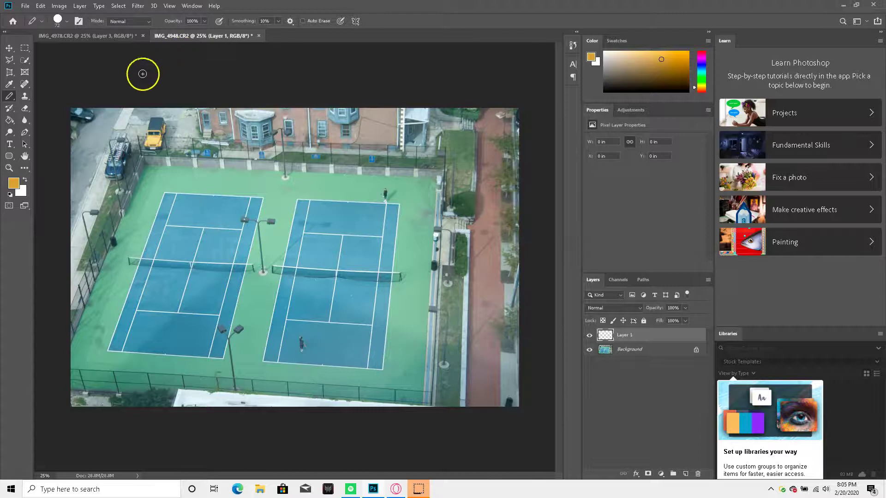
# - Activate the Clone Stamp tool, make the Background its working layer and set the stamp size to 291 px
pyautogui.click(24, 98)
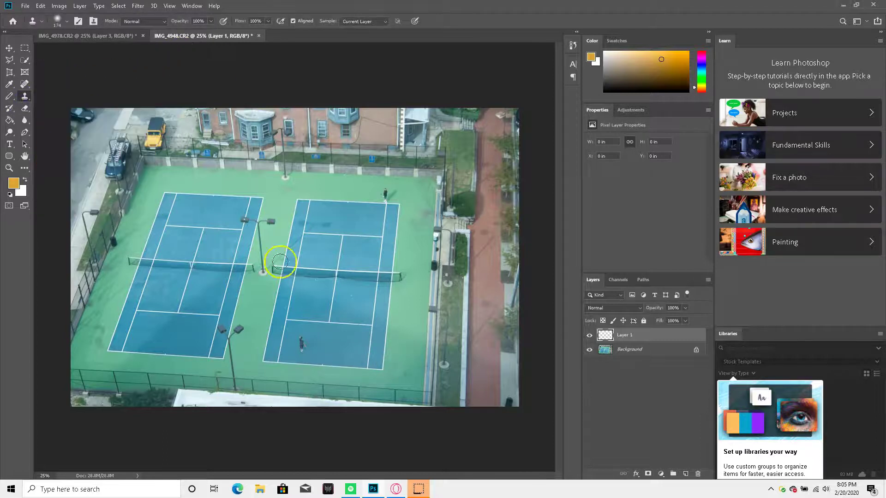
pyautogui.click(346, 208)
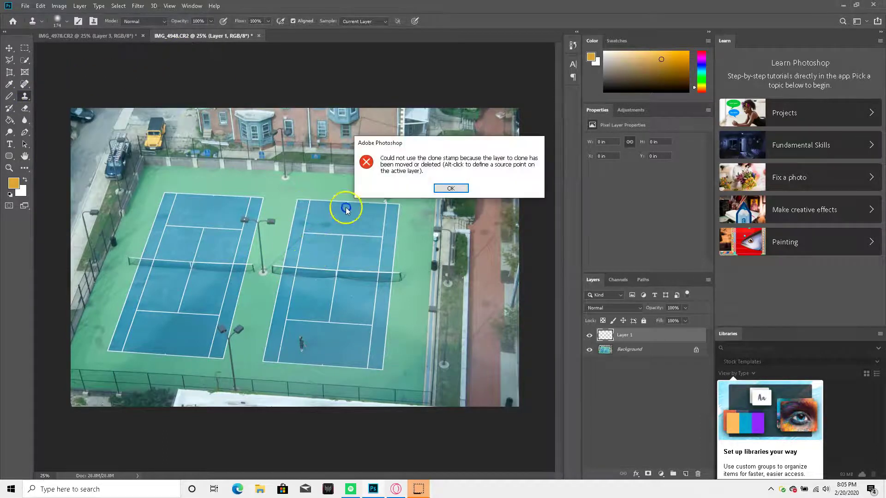
pyautogui.click(445, 189)
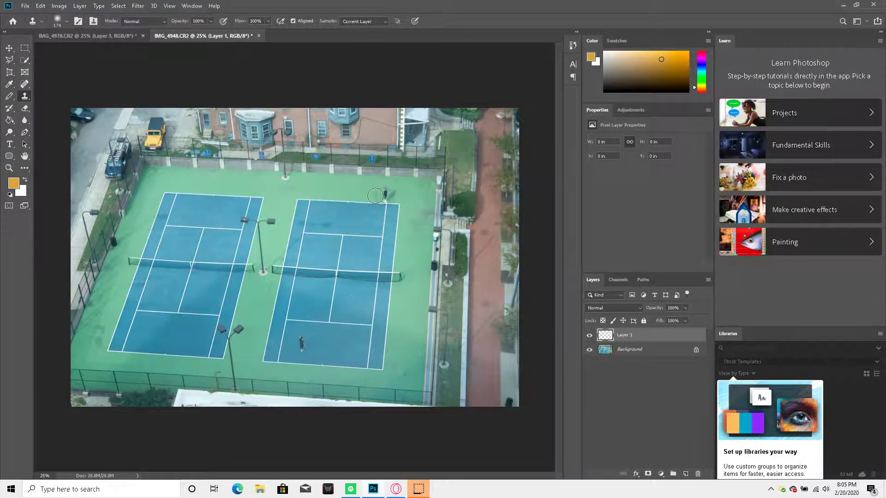
pyautogui.hotkey('ctrl', '+')
pyautogui.hotkey('ctrl', '+')
pyautogui.hotkey('ctrl', '+')
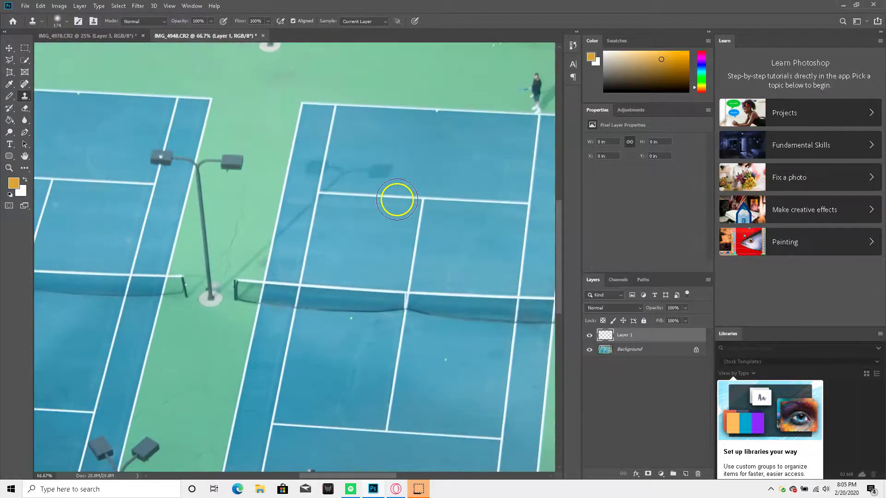
pyautogui.scroll(1, 398, 200)
pyautogui.moveTo(342, 475); pyautogui.dragTo(366, 476)
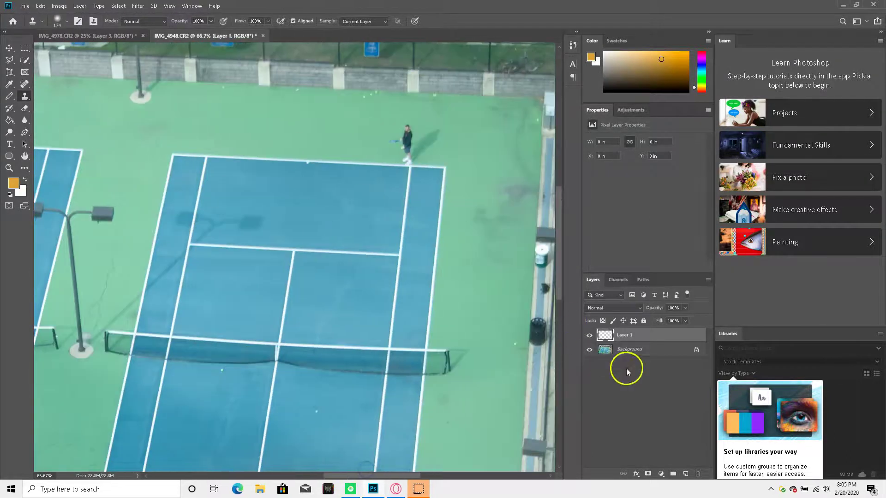
pyautogui.click(648, 353)
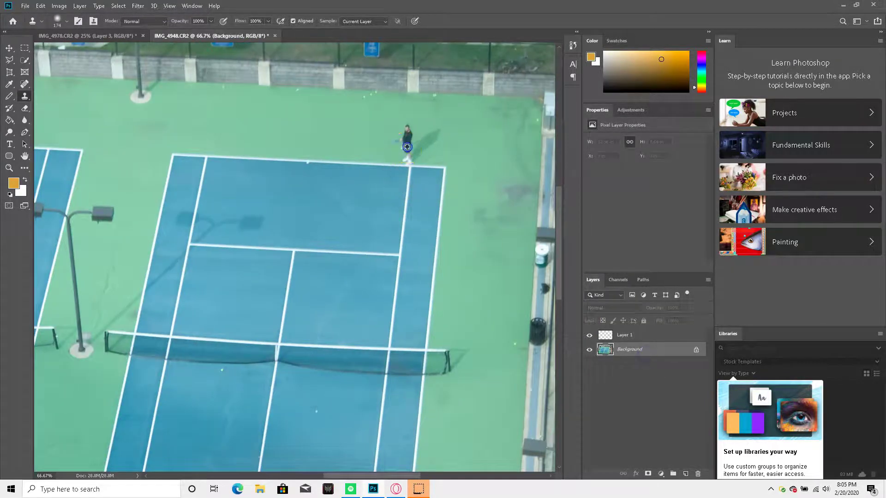
pyautogui.click(66, 21)
pyautogui.moveTo(92, 51); pyautogui.dragTo(98, 51)
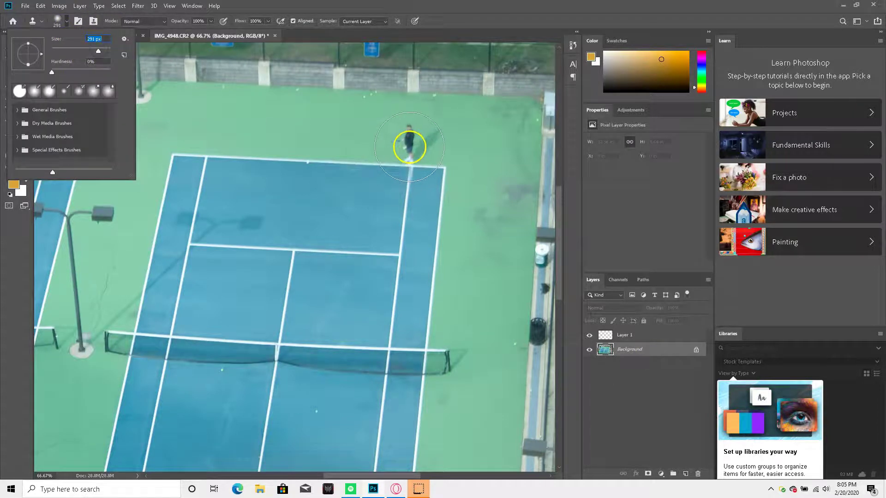
# - Sample the player behind the right court's far baseline and stamp three copies in a row along that baseline
pyautogui.keyDown('alt'); pyautogui.click(409, 147); pyautogui.keyUp('alt')
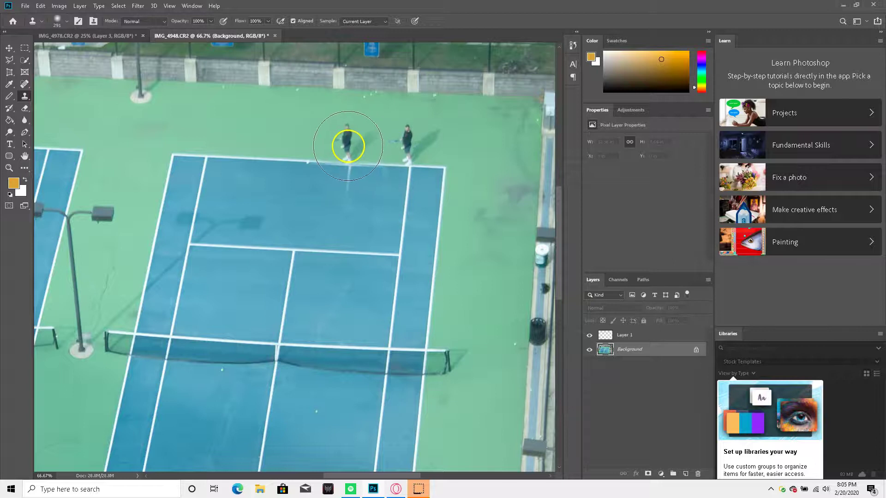
pyautogui.click(285, 139)
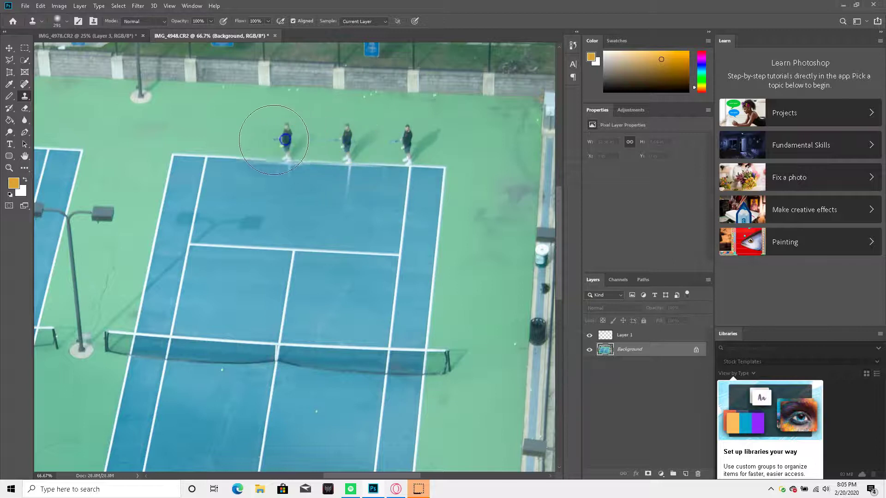
pyautogui.click(226, 135)
# - Sample the player at the near end of the right court and stamp two copies beside that player
pyautogui.scroll(-7, 512, 382)
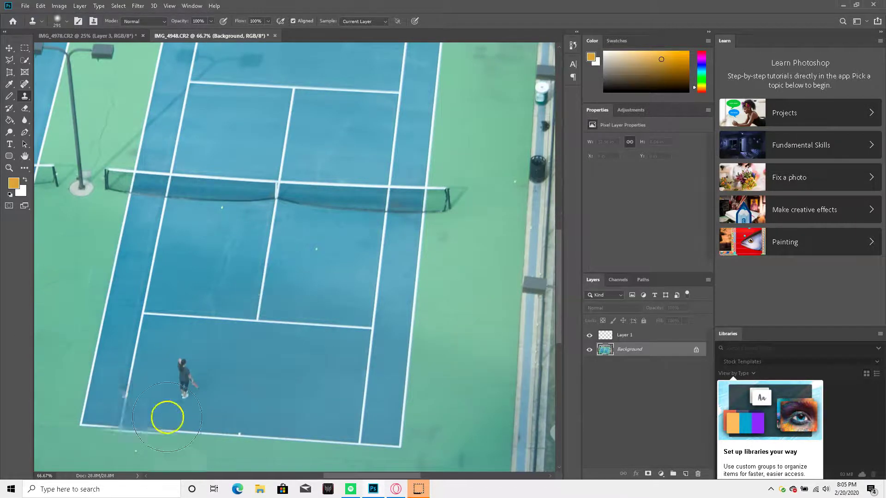
pyautogui.keyDown('alt'); pyautogui.click(186, 382); pyautogui.keyUp('alt')
pyautogui.click(232, 386)
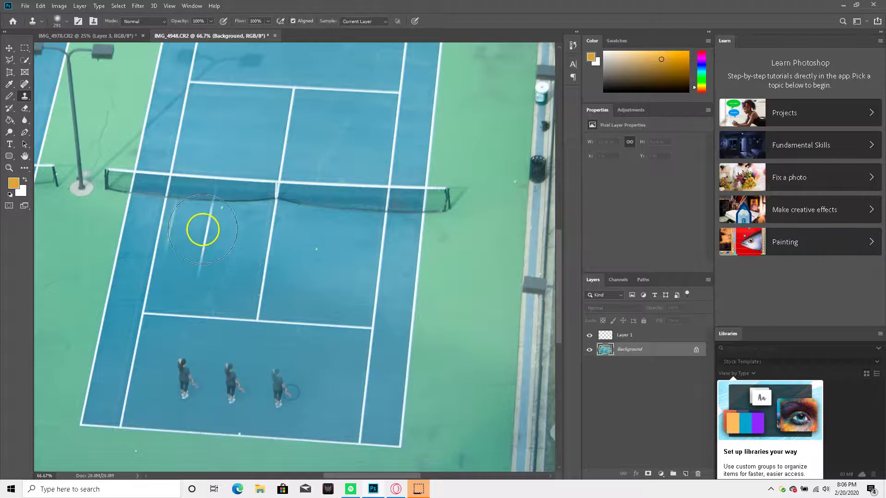
pyautogui.scroll(3, 208, 231)
pyautogui.hotkey('ctrl', '-')
pyautogui.hotkey('ctrl', '-')
pyautogui.hotkey('ctrl', '-')
pyautogui.hotkey('ctrl', '-')
pyautogui.hotkey('ctrl', '-')
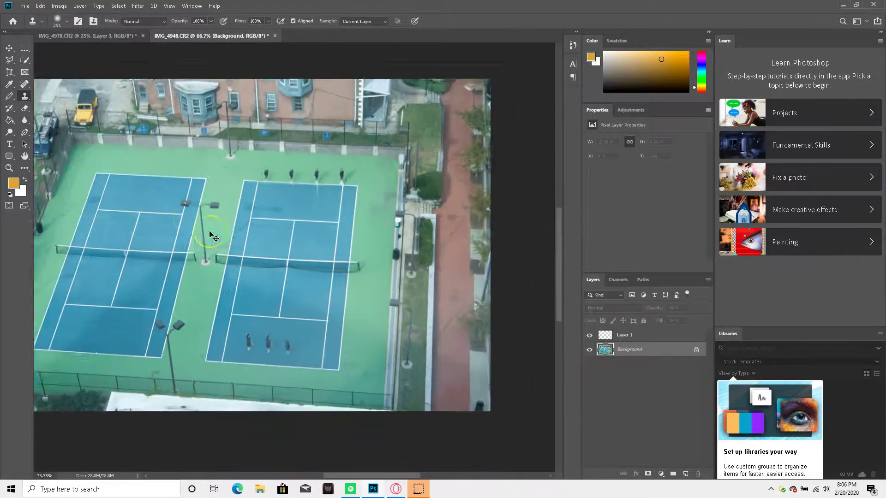
pyautogui.hotkey('ctrl', '+')
pyautogui.hotkey('ctrl', '+')
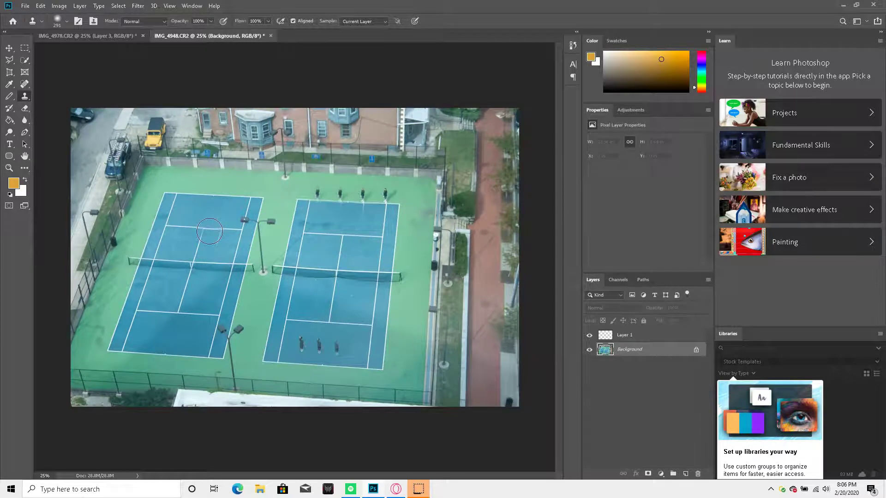
# - Activate the Eraser tool and unlock the Background layer so it becomes a regular layer
pyautogui.press('e')
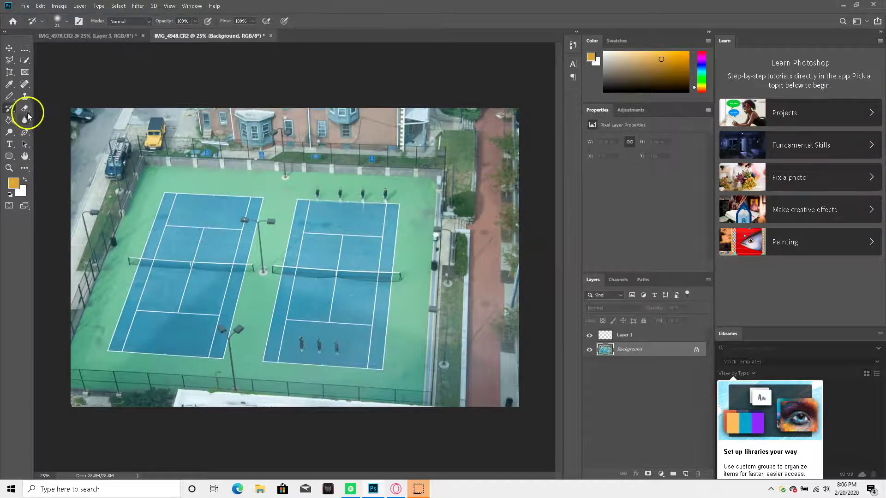
pyautogui.click(679, 337)
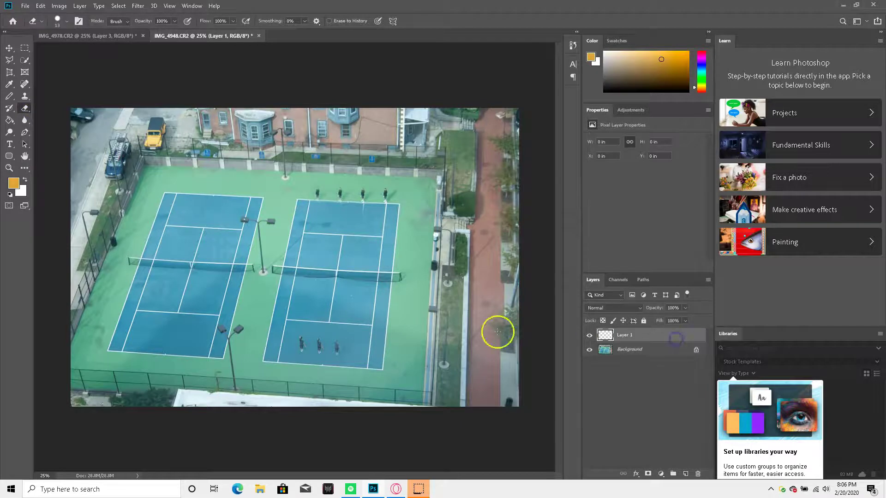
pyautogui.click(655, 350)
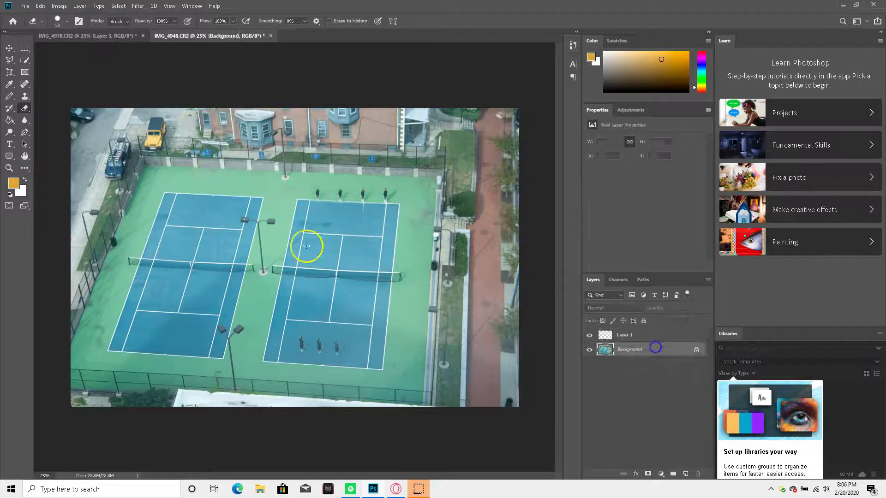
pyautogui.click(697, 350)
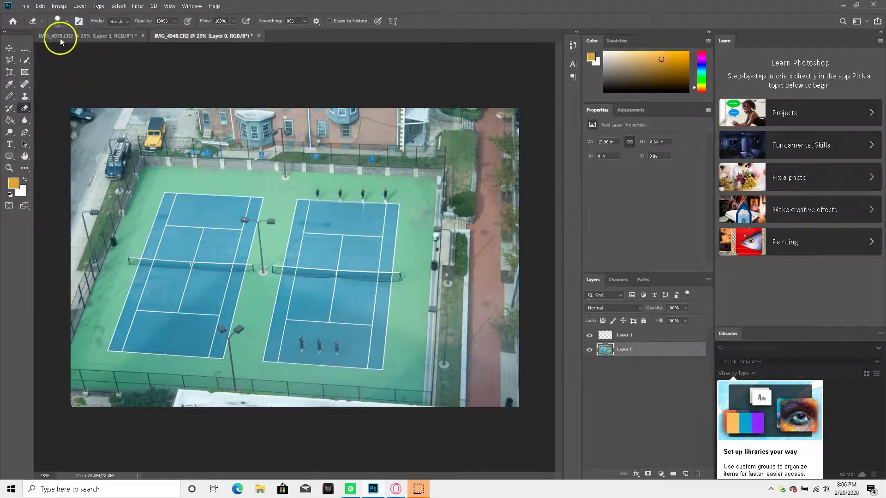
# - Try erasing across the players at the near end of the right court and undo the stroke
pyautogui.click(57, 21)
pyautogui.moveTo(357, 360)
pyautogui.mouseDown()
pyautogui.moveTo(338, 323)
pyautogui.moveTo(340, 358)
pyautogui.moveTo(417, 311)
pyautogui.moveTo(404, 325)
pyautogui.moveTo(385, 324)
pyautogui.moveTo(311, 358)
pyautogui.moveTo(333, 334)
pyautogui.moveTo(321, 355)
pyautogui.moveTo(292, 316)
pyautogui.moveTo(312, 301)
pyautogui.moveTo(349, 340)
pyautogui.moveTo(289, 294)
pyautogui.moveTo(345, 258)
pyautogui.moveTo(290, 353)
pyautogui.mouseUp()
pyautogui.hotkey('ctrl', 'z')
# - Erase across the row of players behind the far baseline with a 130 px eraser and undo the stroke
pyautogui.click(67, 20)
pyautogui.click(85, 49)
pyautogui.hotkey('ctrl', 'z')
pyautogui.moveTo(312, 191); pyautogui.dragTo(411, 193)
pyautogui.hotkey('ctrl', 'z')
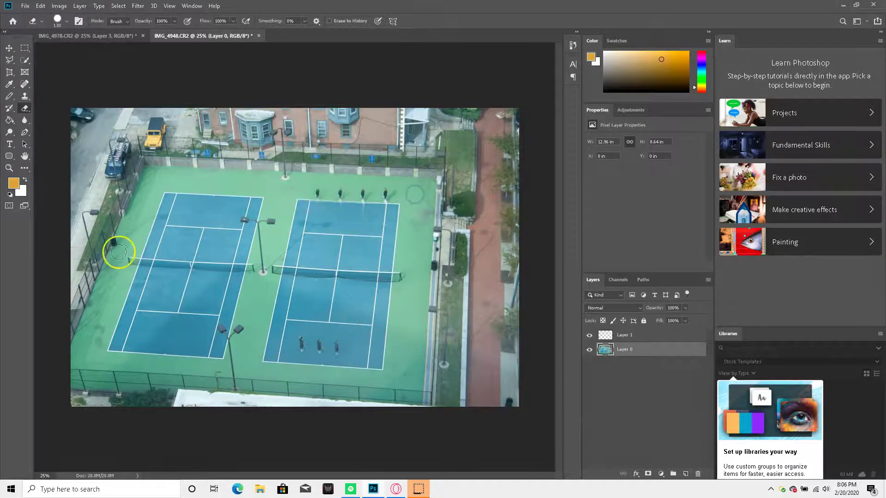
# - Fill the right court's near-left service box with the orange foreground colour using the Paint Bucket tool
pyautogui.click(11, 121)
pyautogui.click(310, 300)
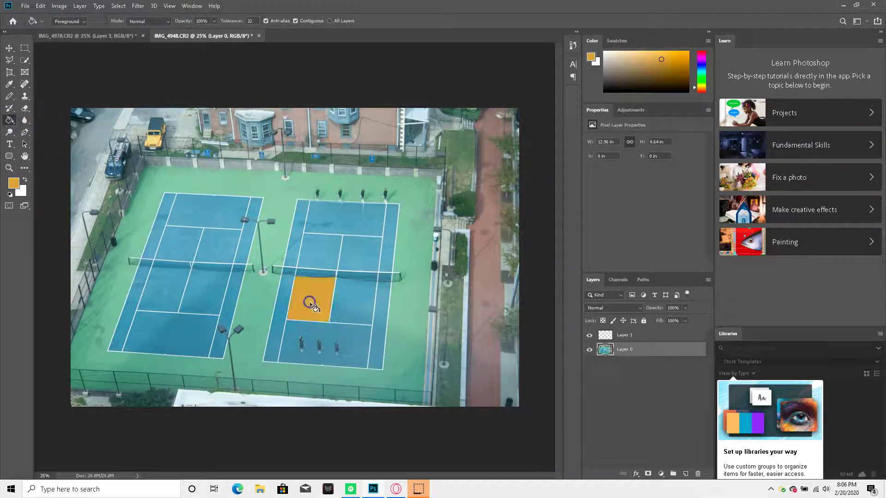
# - Fill the remaining sections of the right tennis court, including the backcourts and side alleys, with orange using the Paint Bucket
pyautogui.click(350, 315)
pyautogui.click(358, 252)
pyautogui.click(323, 253)
pyautogui.click(333, 220)
pyautogui.click(391, 235)
pyautogui.click(291, 262)
pyautogui.click(285, 297)
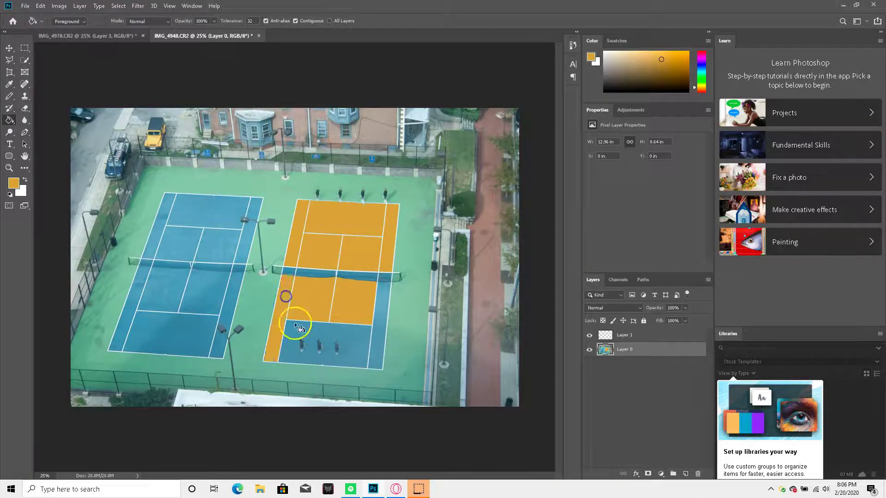
pyautogui.click(299, 328)
pyautogui.click(385, 334)
# - Undo all the orange fills on the right court, stepping back until the bottom layer is a locked Background again
pyautogui.hotkey('ctrl', 'z')
pyautogui.hotkey('ctrl', 'z')
pyautogui.hotkey('ctrl', 'z')
pyautogui.hotkey('ctrl', 'z')
pyautogui.hotkey('ctrl', 'z')
pyautogui.hotkey('ctrl', 'z')
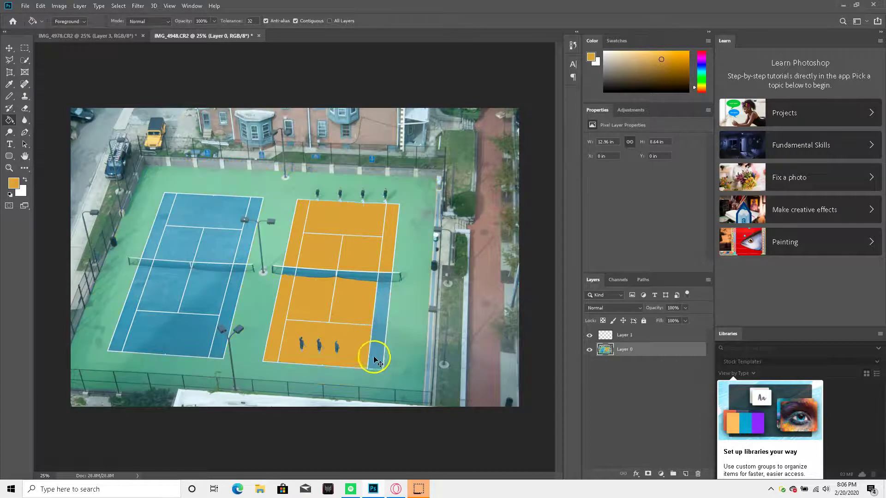
pyautogui.hotkey('ctrl', 'z')
pyautogui.hotkey('ctrl', 'z')
pyautogui.hotkey('ctrl', 'z')
pyautogui.hotkey('ctrl', 'z')
pyautogui.hotkey('ctrl', 'z')
pyautogui.hotkey('ctrl', 'z')
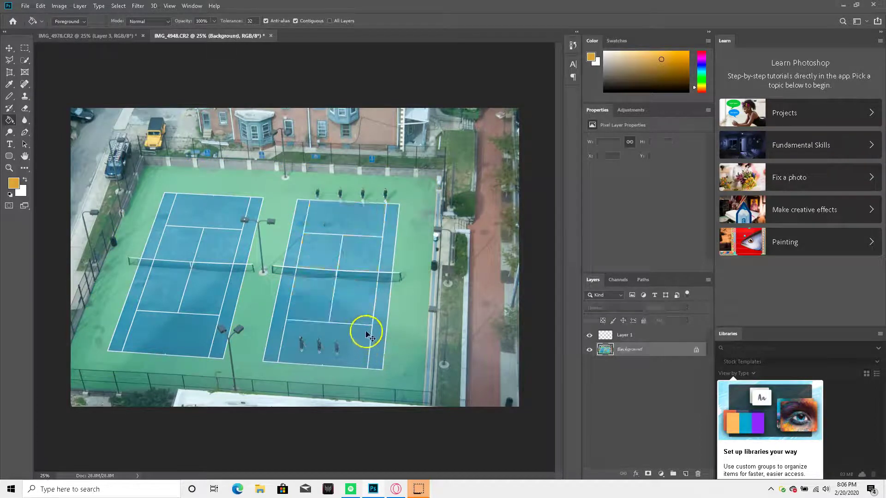
# - Set the Paint Bucket tolerance to 10 and fill the right court's near service boxes, far-right service box and far backcourt with orange
pyautogui.click(248, 22)
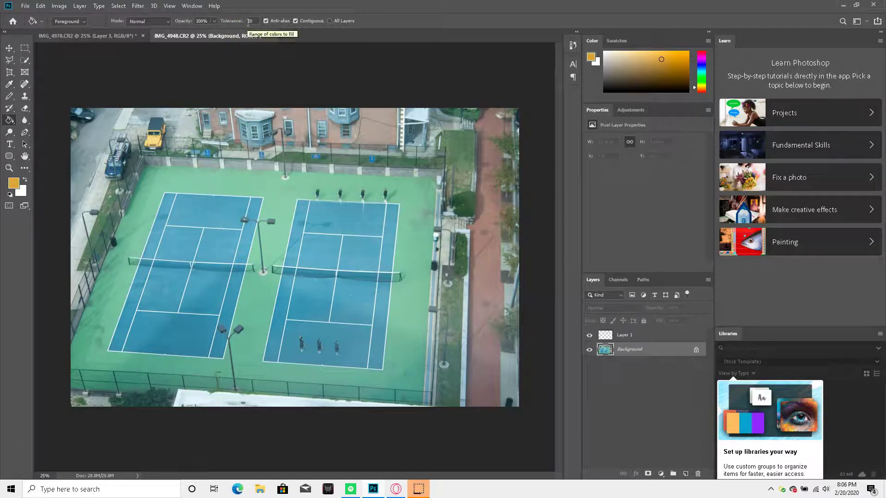
pyautogui.click(315, 310)
pyautogui.click(342, 318)
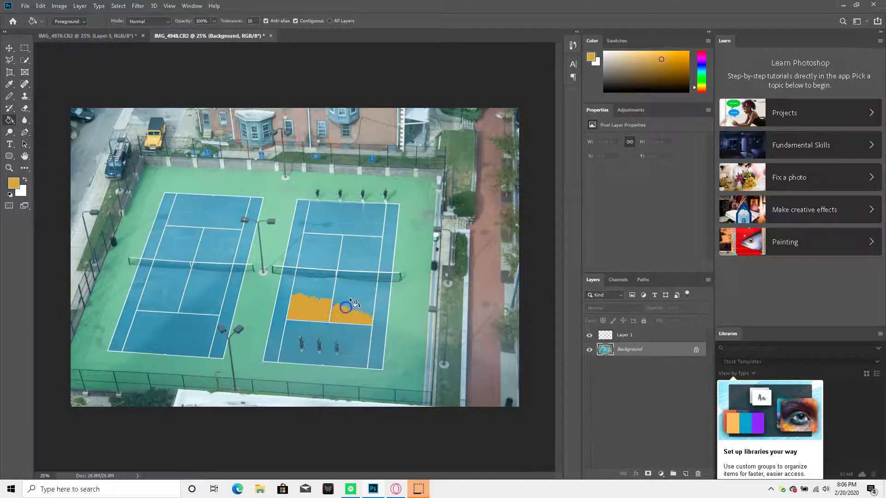
pyautogui.click(351, 299)
pyautogui.click(362, 255)
pyautogui.click(349, 222)
# - Fill the left court's far and near backcourts and both of its side alleys with orange at the same tolerance
pyautogui.click(202, 217)
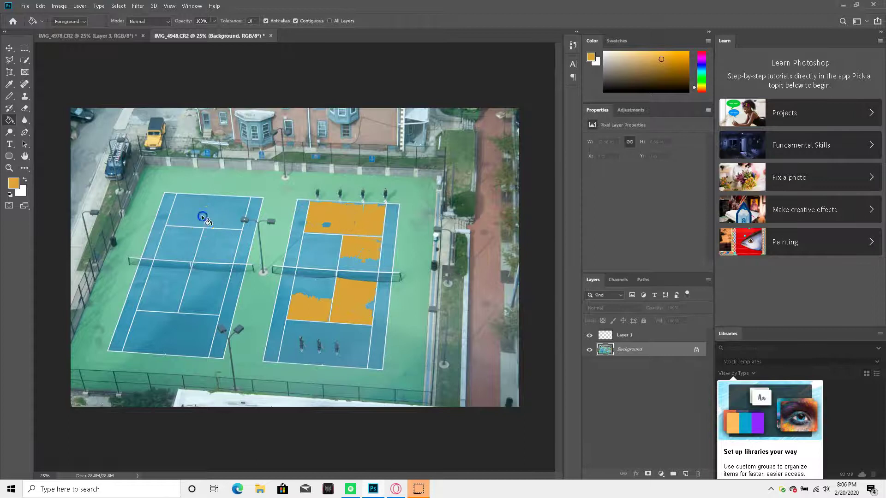
pyautogui.click(164, 324)
pyautogui.click(226, 301)
pyautogui.click(140, 277)
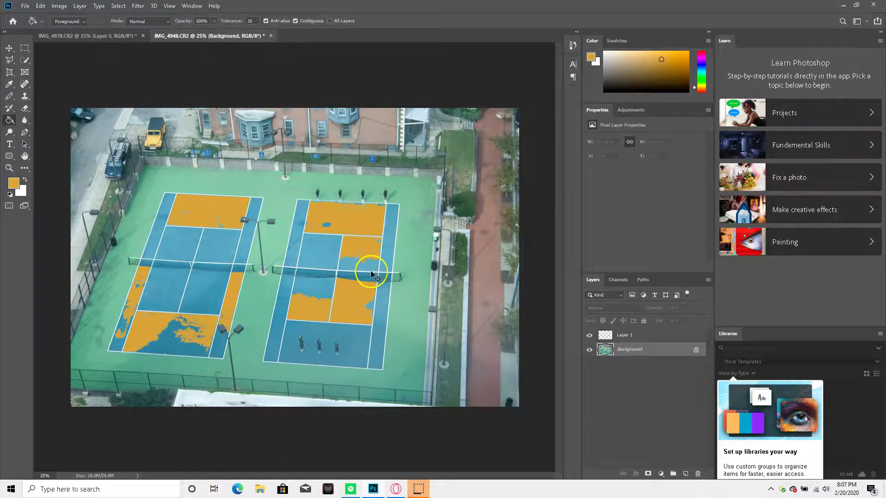
# - Undo every low-tolerance orange fill on both tennis courts
pyautogui.hotkey('ctrl', 'z')
pyautogui.hotkey('ctrl', 'z')
pyautogui.hotkey('ctrl', 'z')
pyautogui.hotkey('ctrl', 'z')
pyautogui.hotkey('ctrl', 'z')
pyautogui.hotkey('ctrl', 'z')
pyautogui.hotkey('ctrl', 'z')
pyautogui.hotkey('ctrl', 'z')
pyautogui.hotkey('ctrl', 'z')
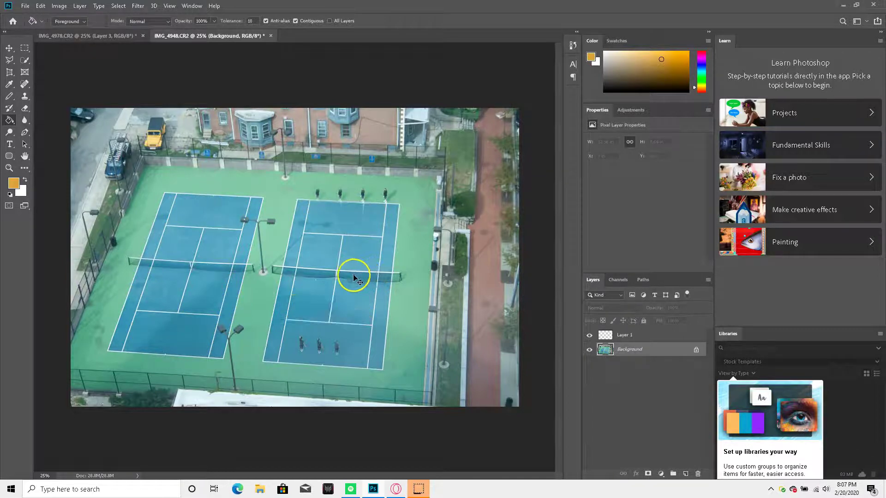
pyautogui.click(26, 119)
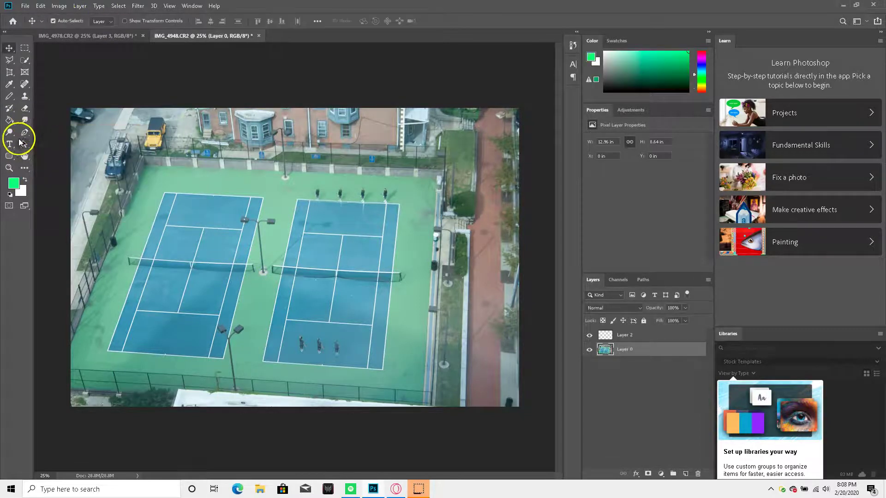
# - Add the text "TENNIS" across the near end of the courts with the Type tool, in green Raleway Bold at 200 pt
pyautogui.click(10, 144)
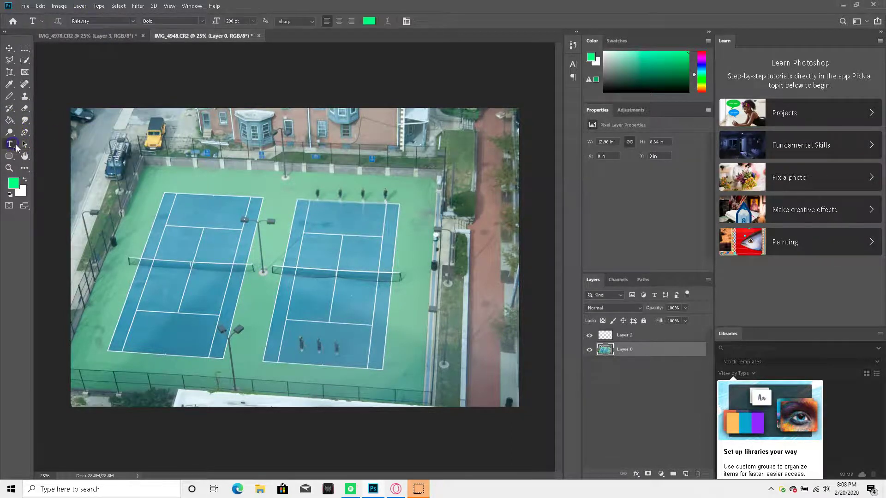
pyautogui.click(134, 379)
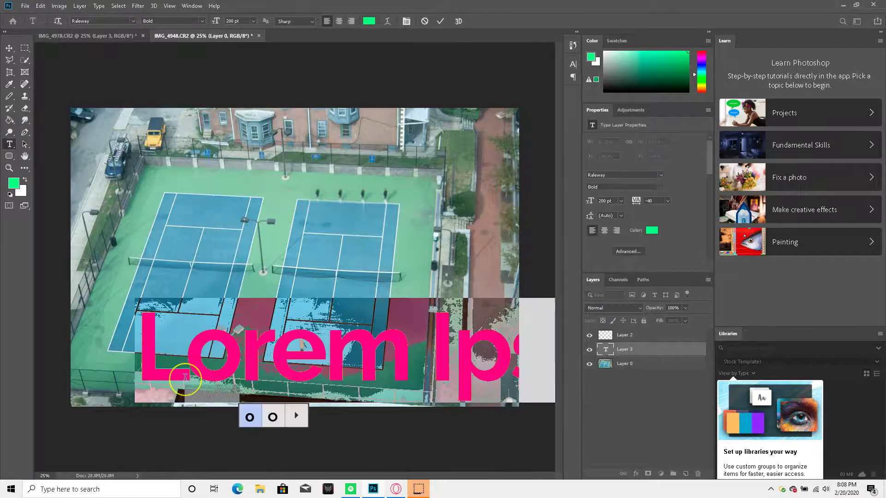
pyautogui.write('TENNIS')
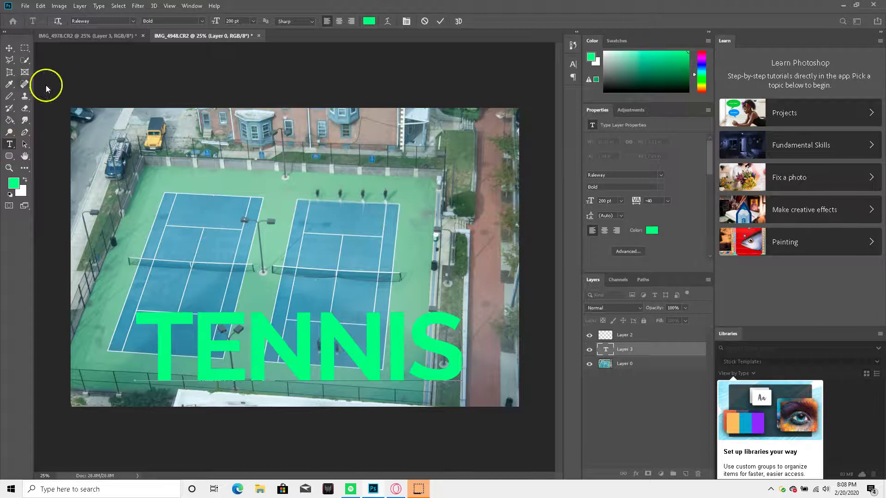
# - Set the TENNIS text size to 72 pt and move the text into the photo's lower-left corner
pyautogui.doubleClick(332, 363)
pyautogui.click(254, 21)
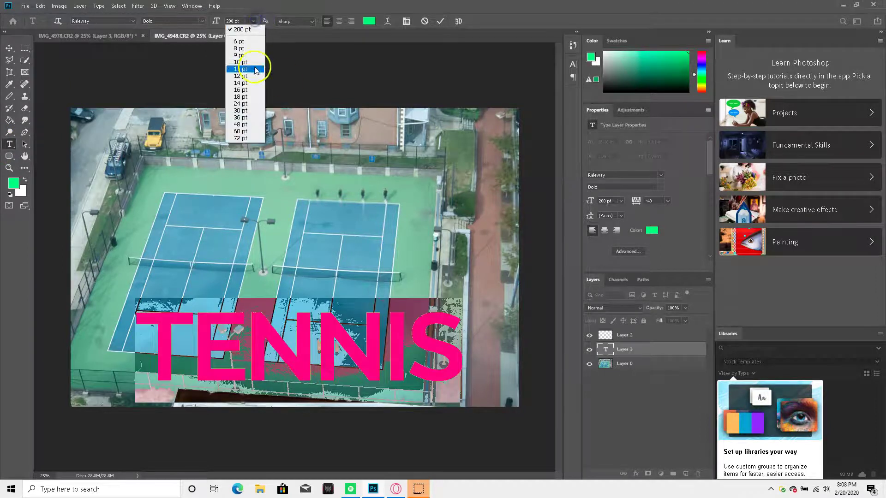
pyautogui.click(244, 143)
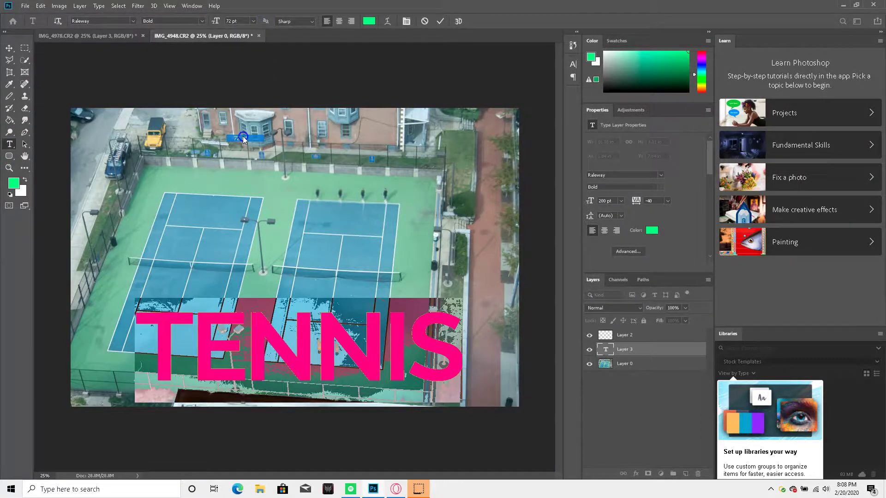
pyautogui.click(9, 48)
pyautogui.moveTo(186, 361); pyautogui.dragTo(126, 396)
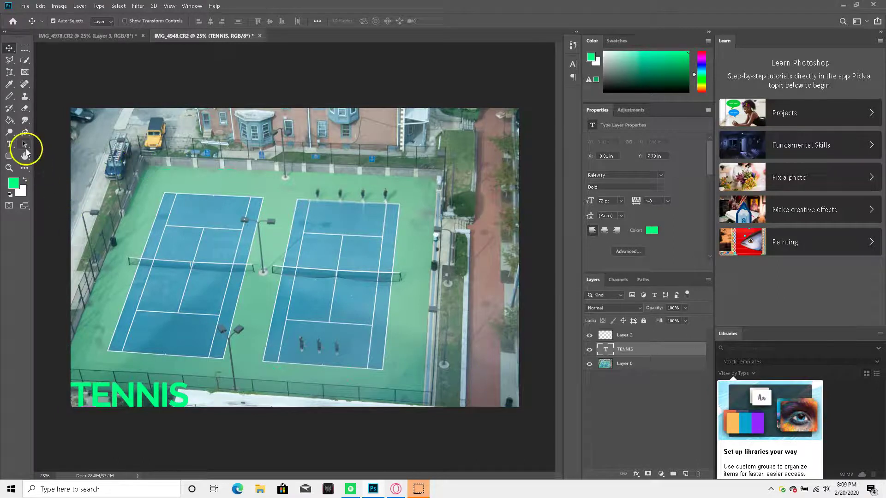
# - Try drawing a green rounded rectangle over the near end of the courts and undo it
pyautogui.click(8, 156)
pyautogui.moveTo(241, 310); pyautogui.dragTo(344, 389)
pyautogui.hotkey('ctrl', 'z')
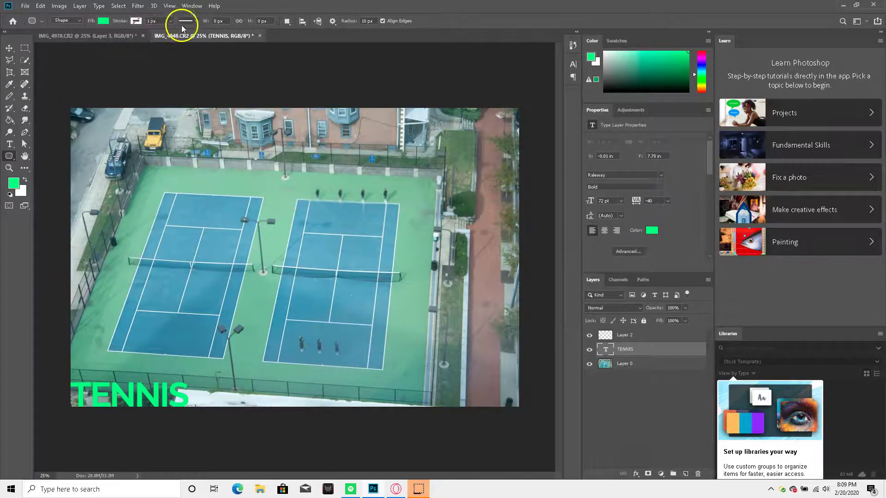
# - Set the shape fill to light blue and draw a rounded rectangle about 1630 × 300 px across the right court's near end
pyautogui.click(103, 21)
pyautogui.click(118, 114)
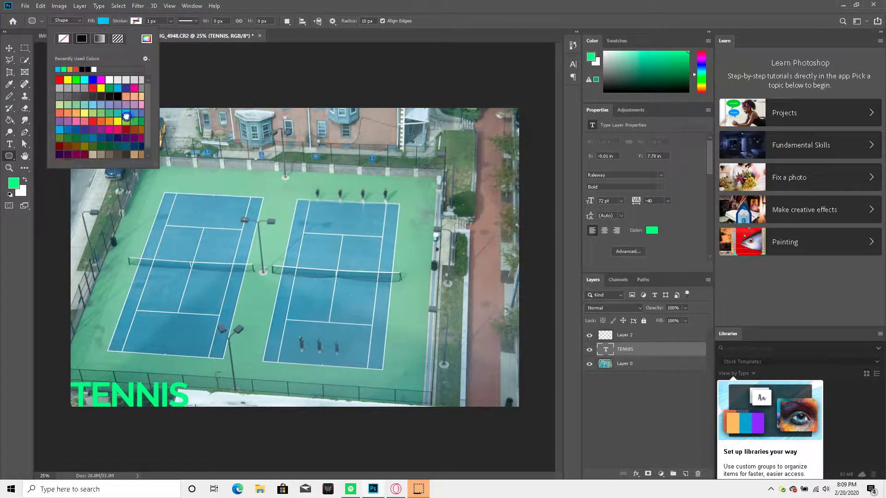
pyautogui.click(256, 25)
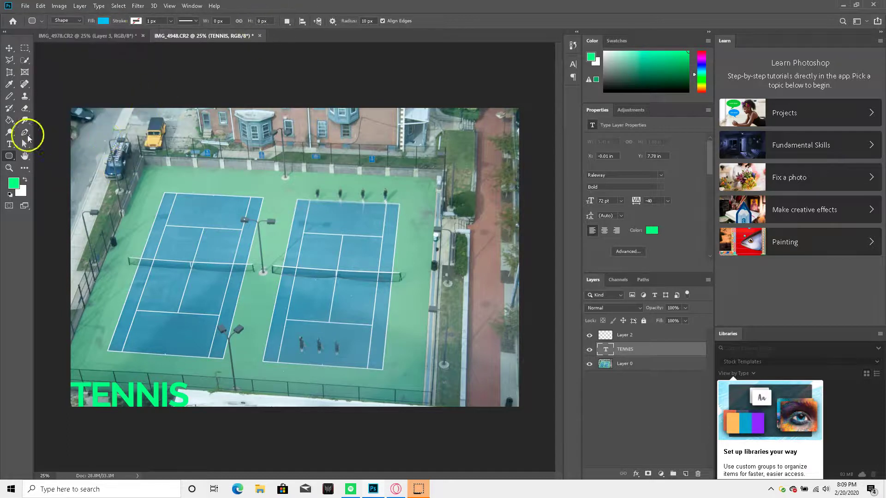
pyautogui.moveTo(211, 341); pyautogui.dragTo(399, 374)
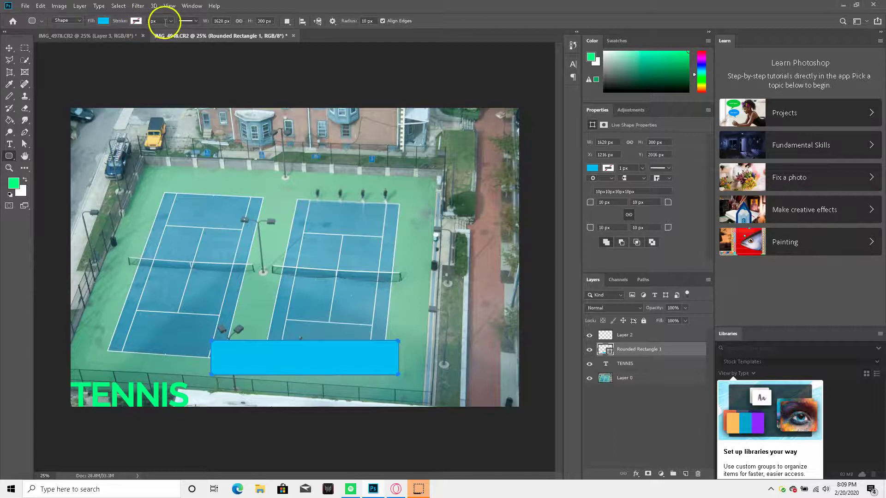
# - Widen the blue rounded rectangle to 1743 px and set all its corner radii to 150 px
pyautogui.moveTo(260, 28); pyautogui.dragTo(261, 28)
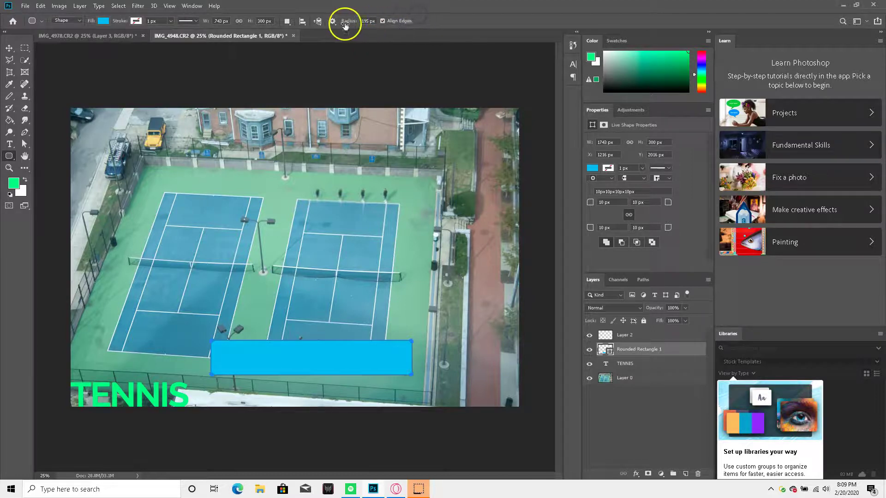
pyautogui.click(614, 199)
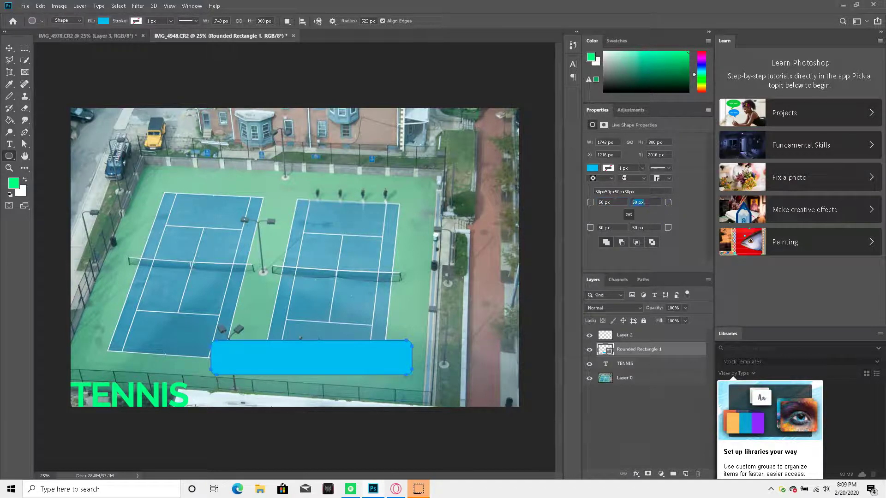
# - Move the blue shape to the photo's lower-left corner and centre the TENNIS text on it, stacked above the shape
pyautogui.click(10, 48)
pyautogui.moveTo(268, 344); pyautogui.dragTo(127, 369)
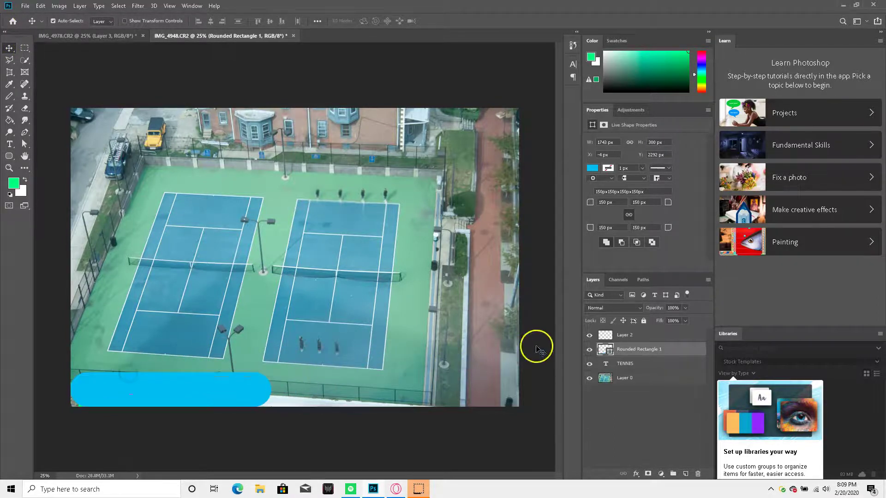
pyautogui.moveTo(625, 350)
pyautogui.mouseDown()
pyautogui.moveTo(632, 389)
pyautogui.moveTo(633, 362)
pyautogui.mouseUp()
pyautogui.moveTo(178, 396); pyautogui.dragTo(219, 391)
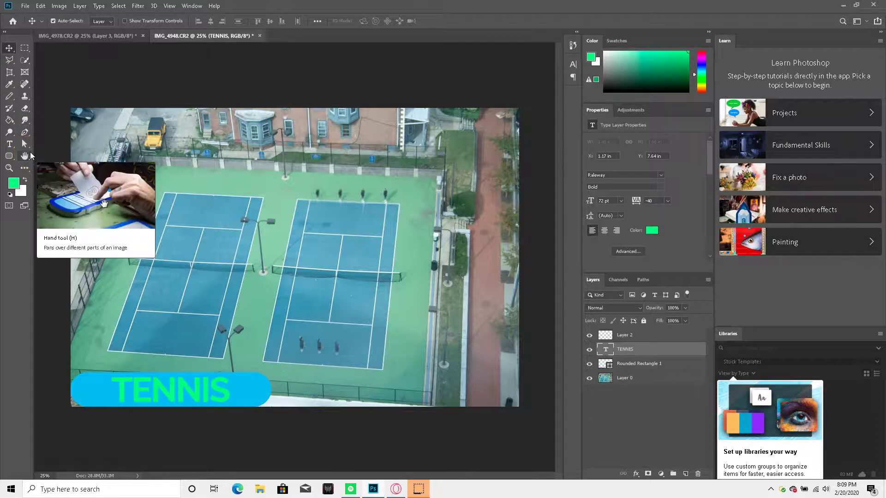
# - Activate the Hand tool for panning and select the photo layer, Layer 0
pyautogui.click(27, 155)
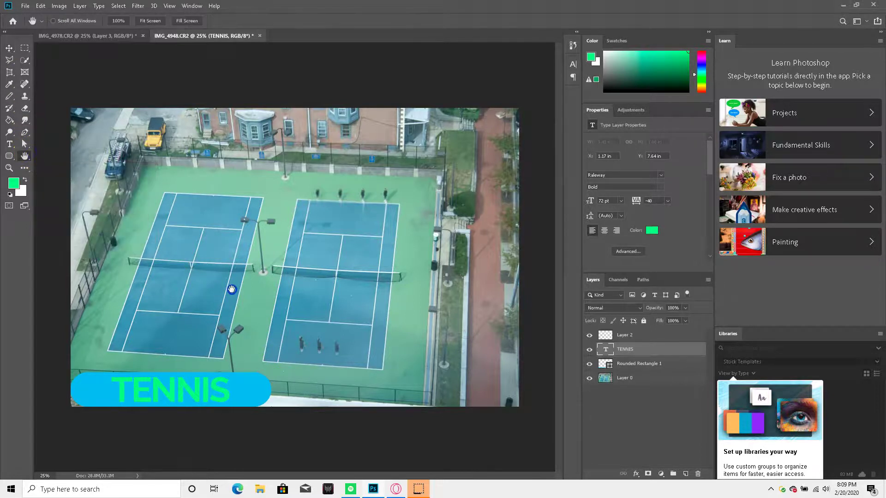
pyautogui.click(639, 382)
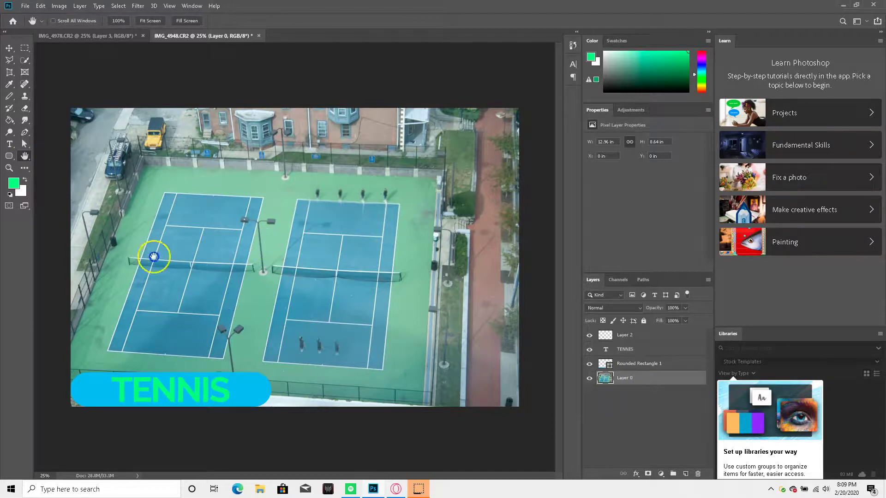
# - Zoom repeatedly in and out of the tennis court photo using the Zoom tool with Scrubby Zoom
pyautogui.click(9, 168)
pyautogui.moveTo(230, 277); pyautogui.dragTo(248, 26)
pyautogui.moveTo(374, 410); pyautogui.dragTo(344, 496)
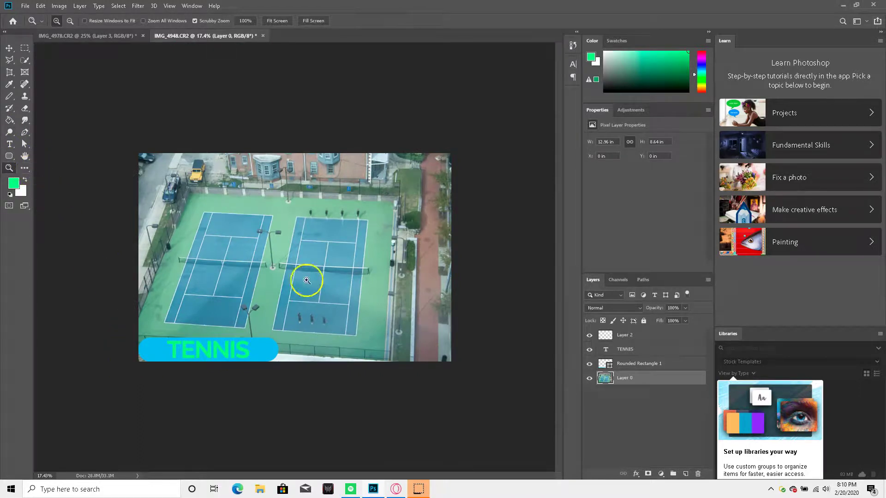
pyautogui.moveTo(272, 315); pyautogui.dragTo(325, 71)
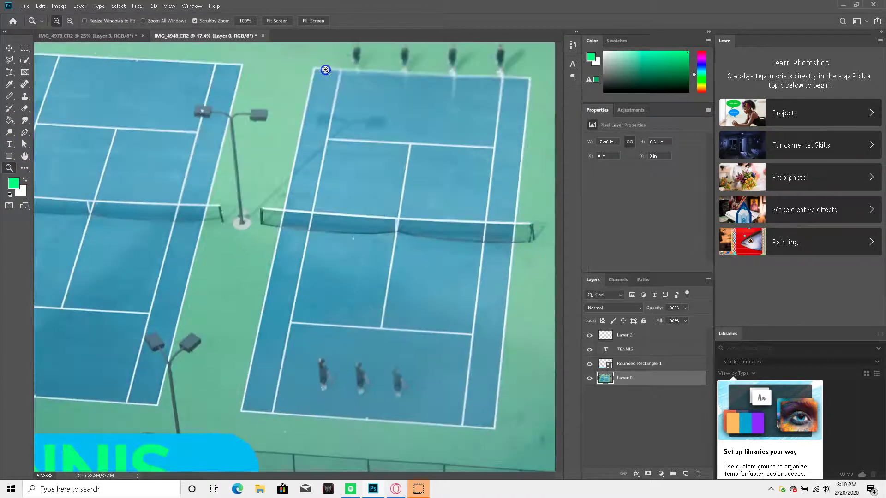
pyautogui.moveTo(323, 338); pyautogui.dragTo(284, 414)
pyautogui.moveTo(286, 286); pyautogui.dragTo(312, 68)
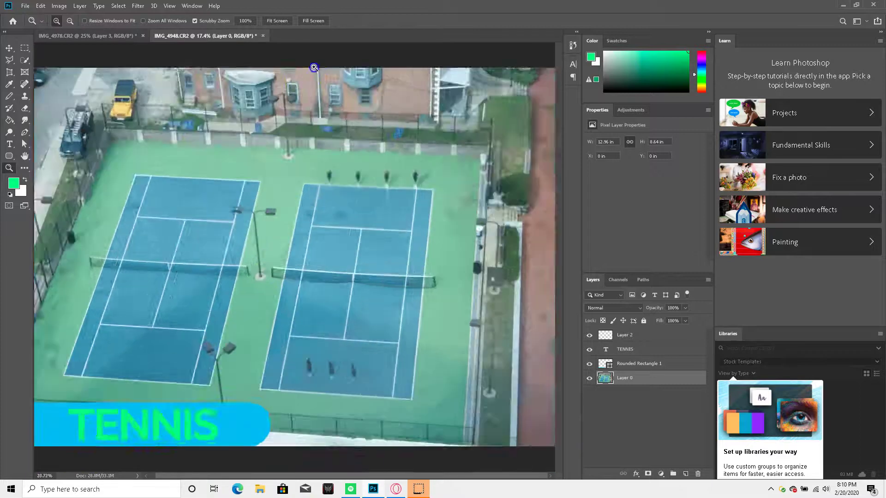
pyautogui.moveTo(291, 171); pyautogui.dragTo(253, 482)
pyautogui.moveTo(307, 106); pyautogui.dragTo(279, 365)
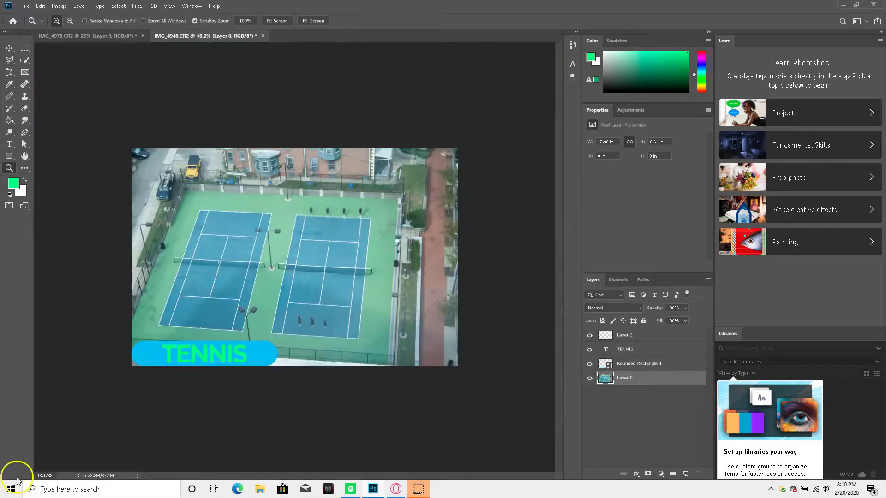